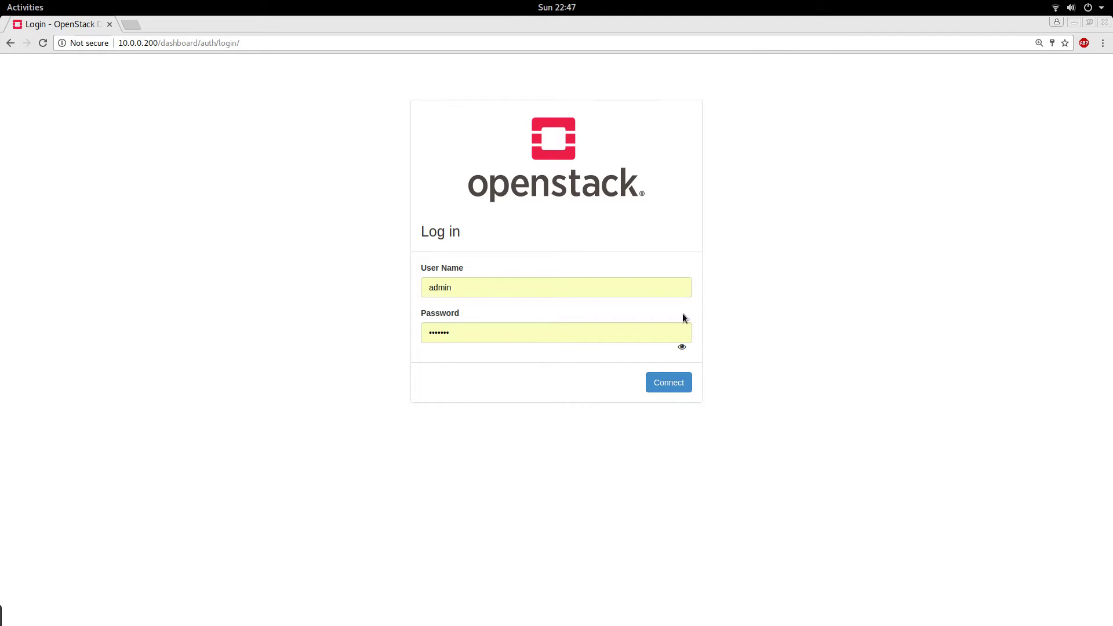
Log in as admin with the prefilled credentials and open the project-level network list to view int-net and its subnet
{"action": "left_click", "coordinate": [667, 385]}
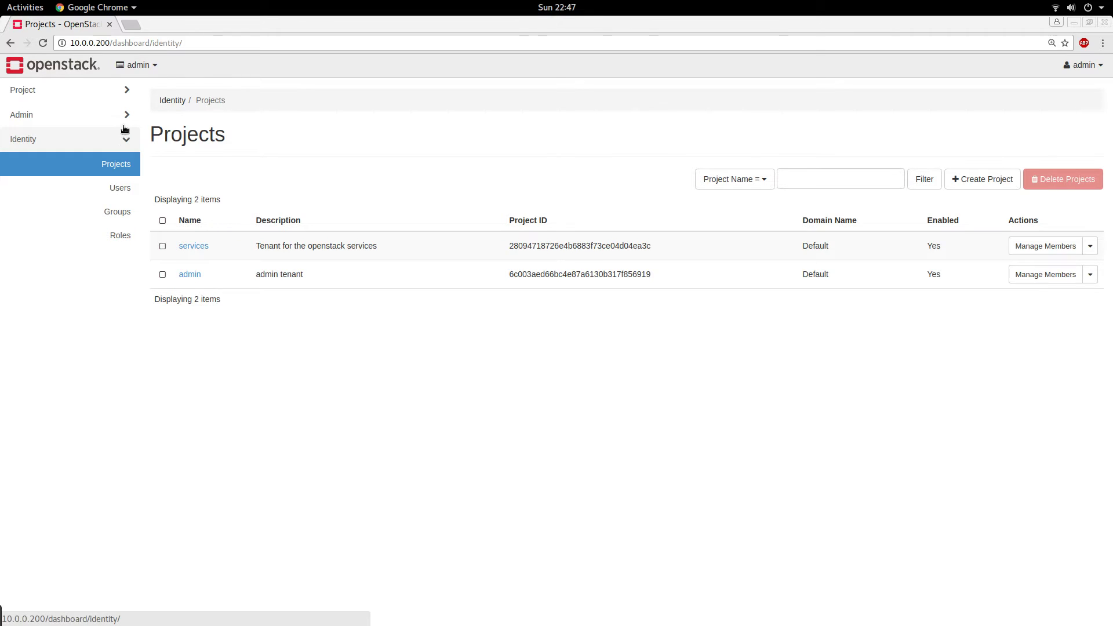
{"action": "left_click", "coordinate": [123, 93]}
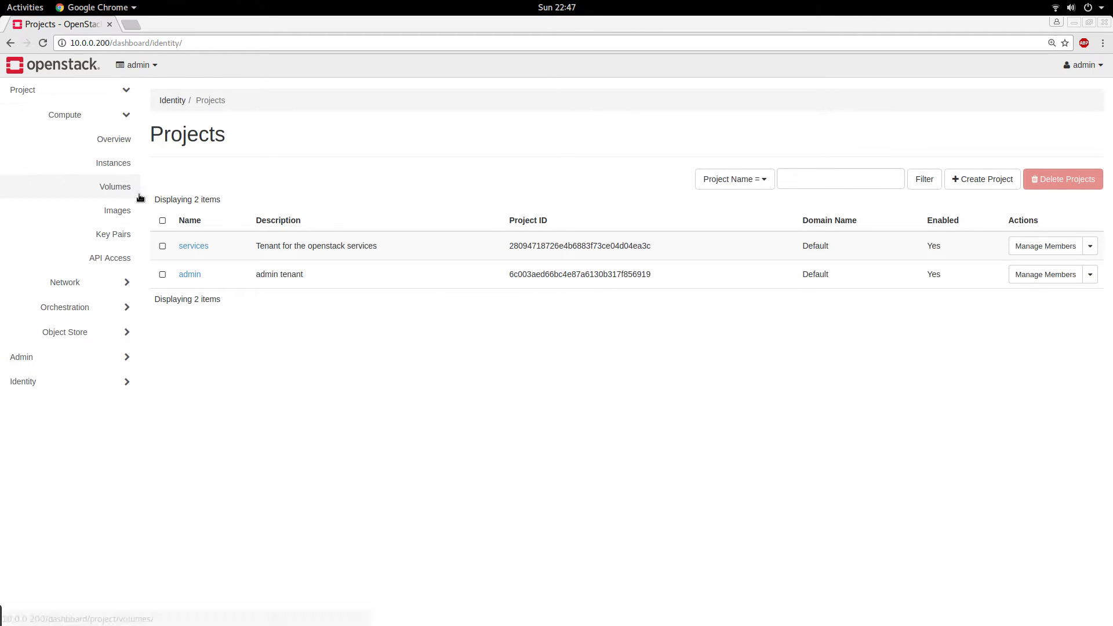
{"action": "left_click", "coordinate": [91, 283]}
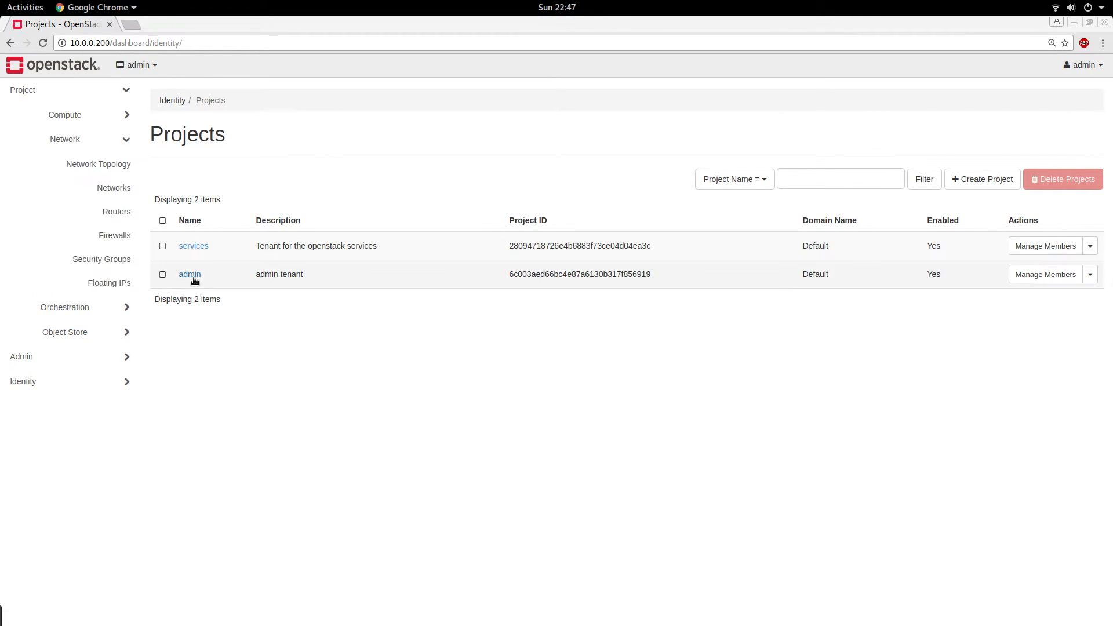
{"action": "left_click", "coordinate": [118, 192]}
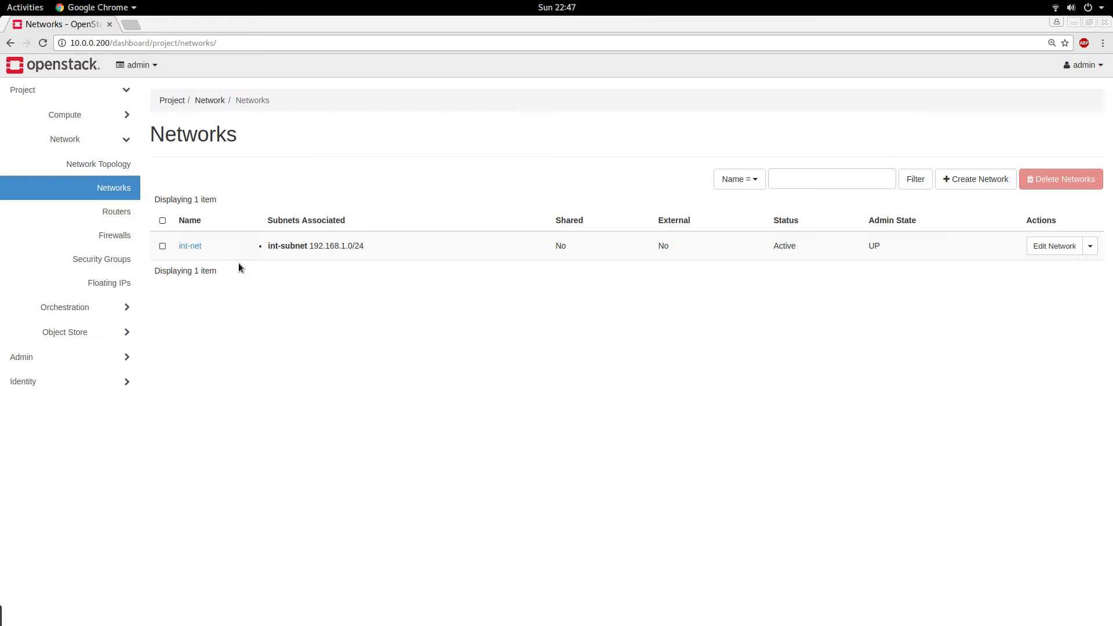
{"action": "left_click_drag", "start_coordinate": [388, 248], "coordinate": [253, 249]}
{"action": "left_click", "coordinate": [211, 262]}
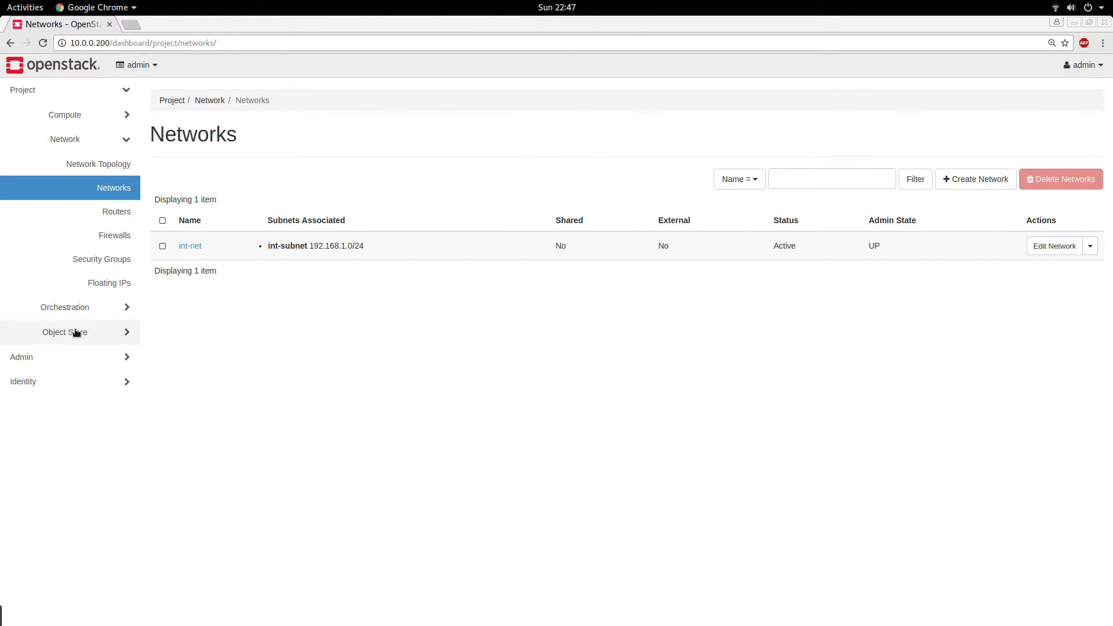
Open the system-wide network list in the administrator section
{"action": "left_click", "coordinate": [123, 115]}
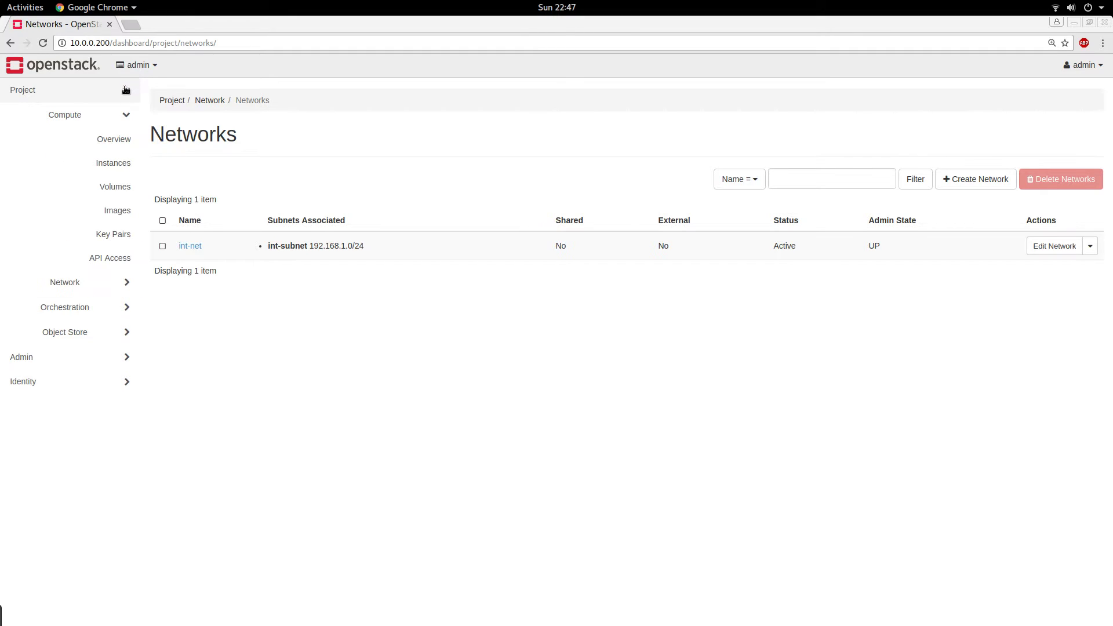
{"action": "left_click", "coordinate": [124, 90]}
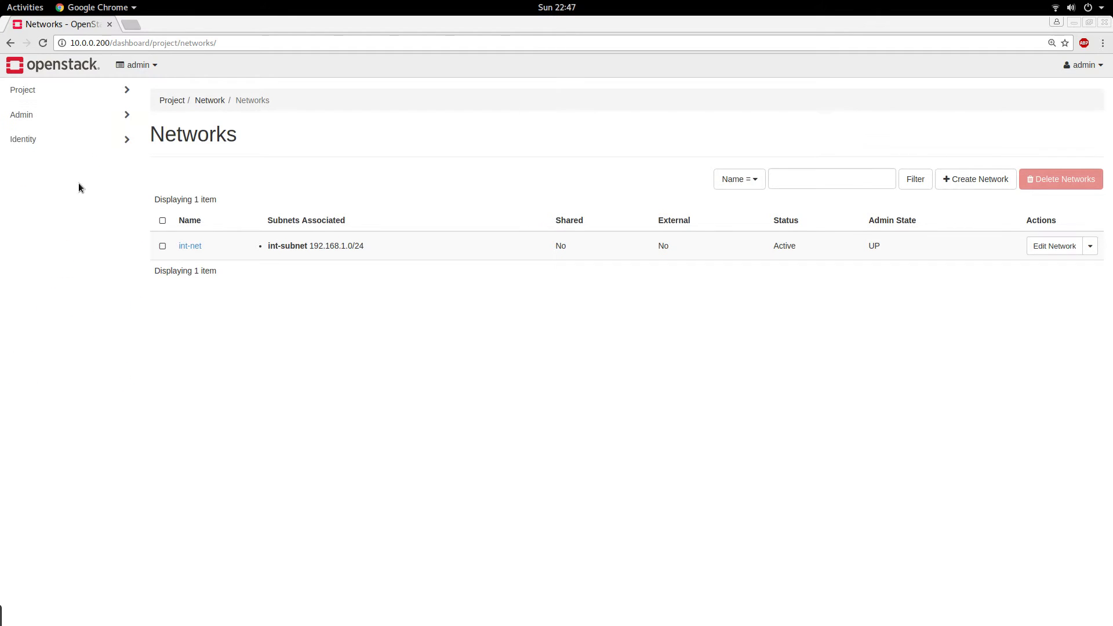
{"action": "left_click", "coordinate": [128, 115]}
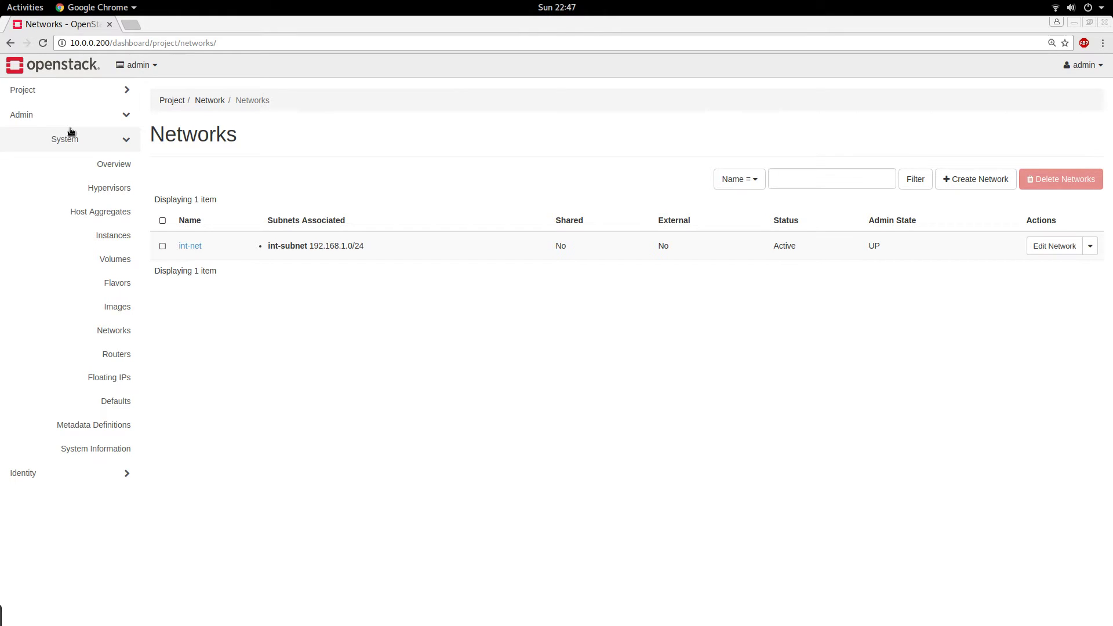
{"action": "left_click", "coordinate": [121, 114]}
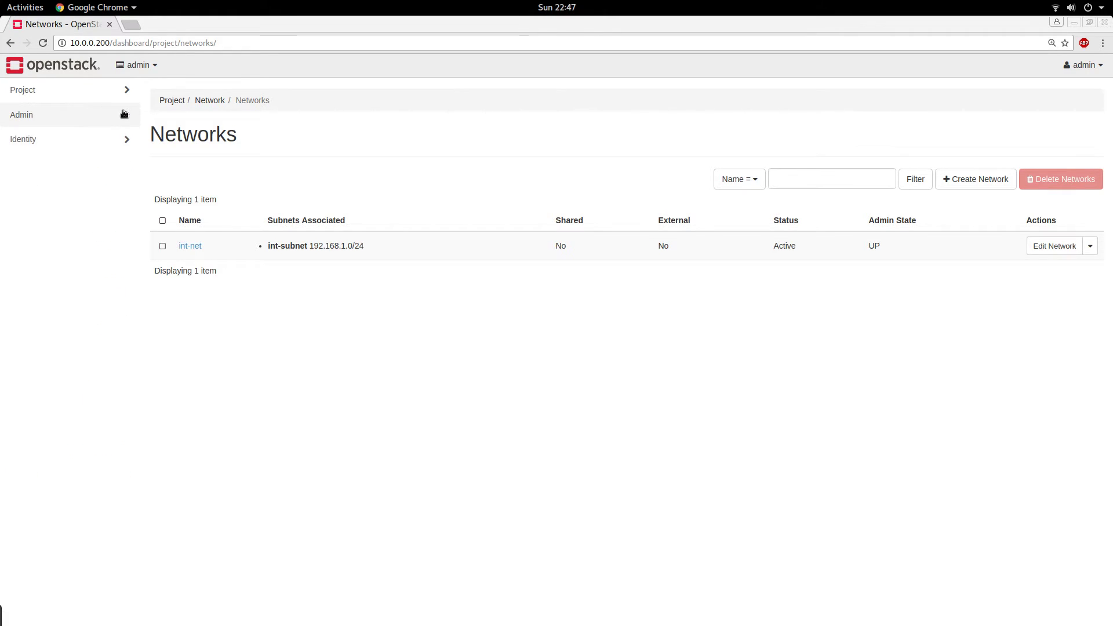
{"action": "left_click", "coordinate": [123, 114]}
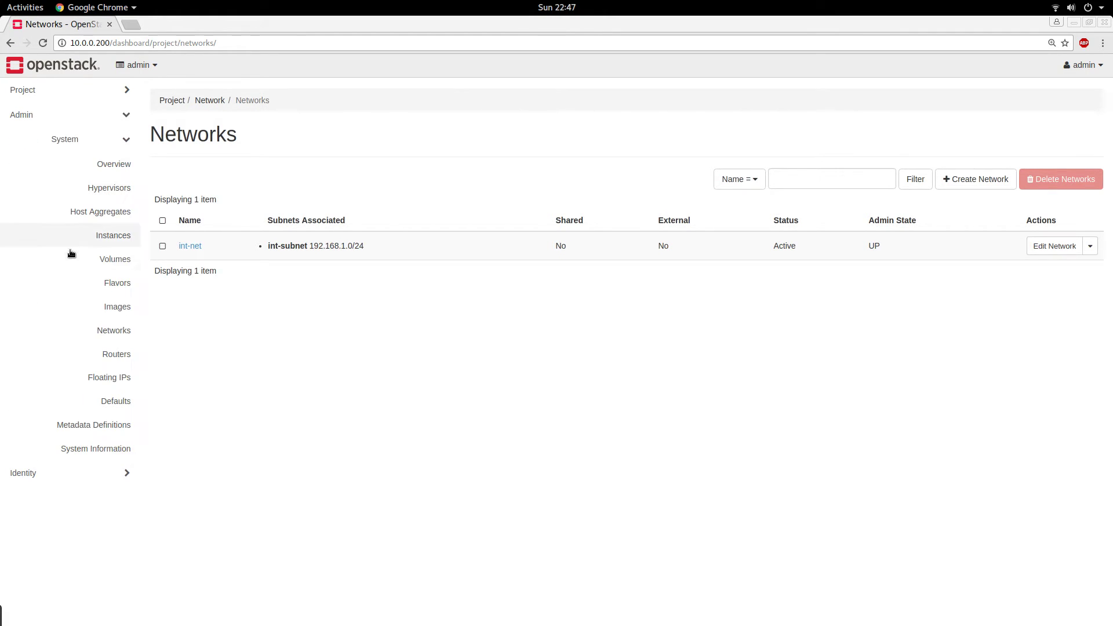
{"action": "left_click", "coordinate": [116, 331]}
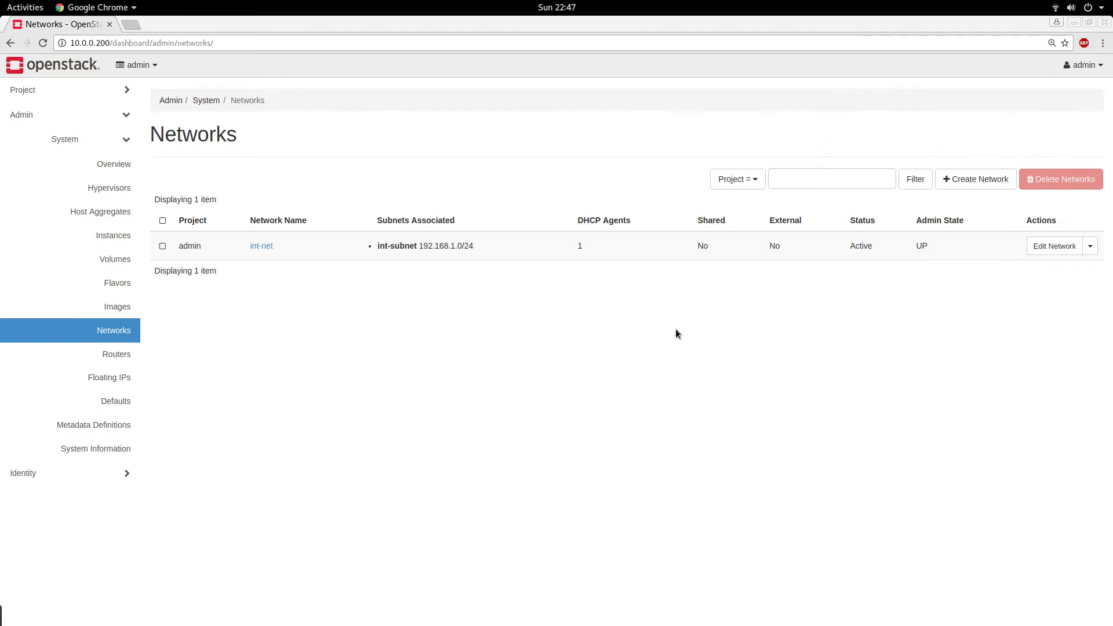
Start creating a network named ext-net and assign it to the admin project
{"action": "left_click", "coordinate": [966, 178]}
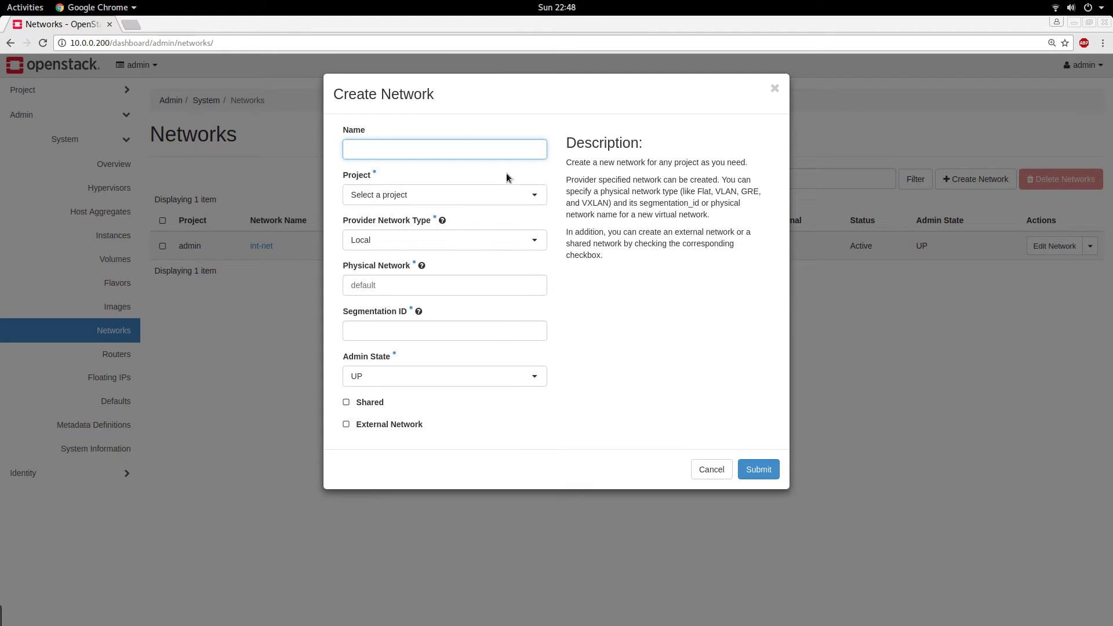
{"action": "left_click", "coordinate": [490, 155]}
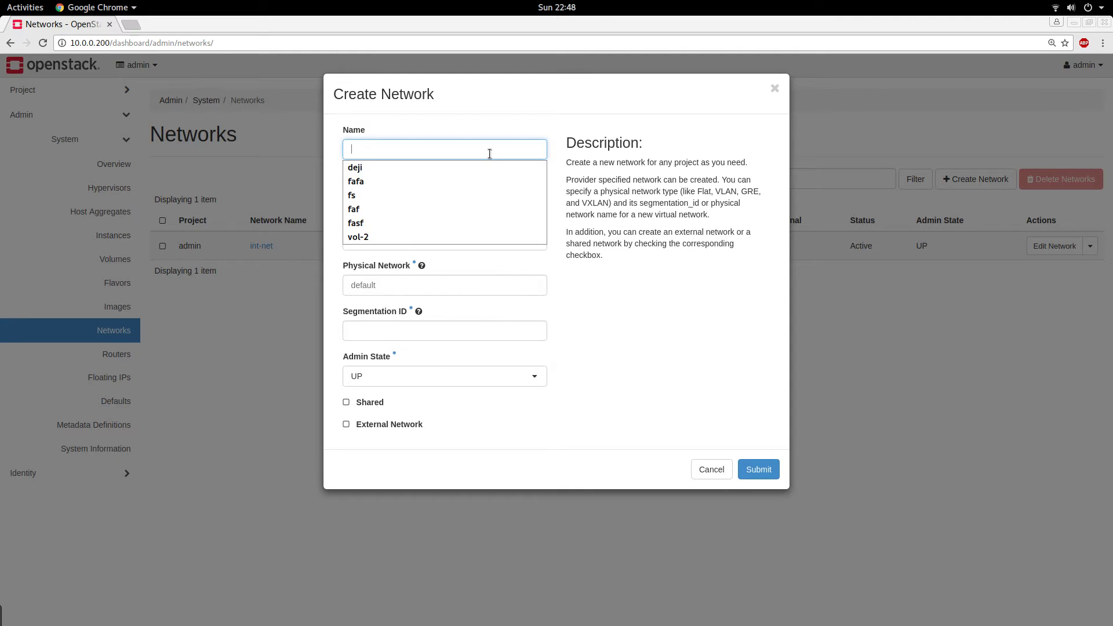
{"action": "type", "text": "ext-net"}
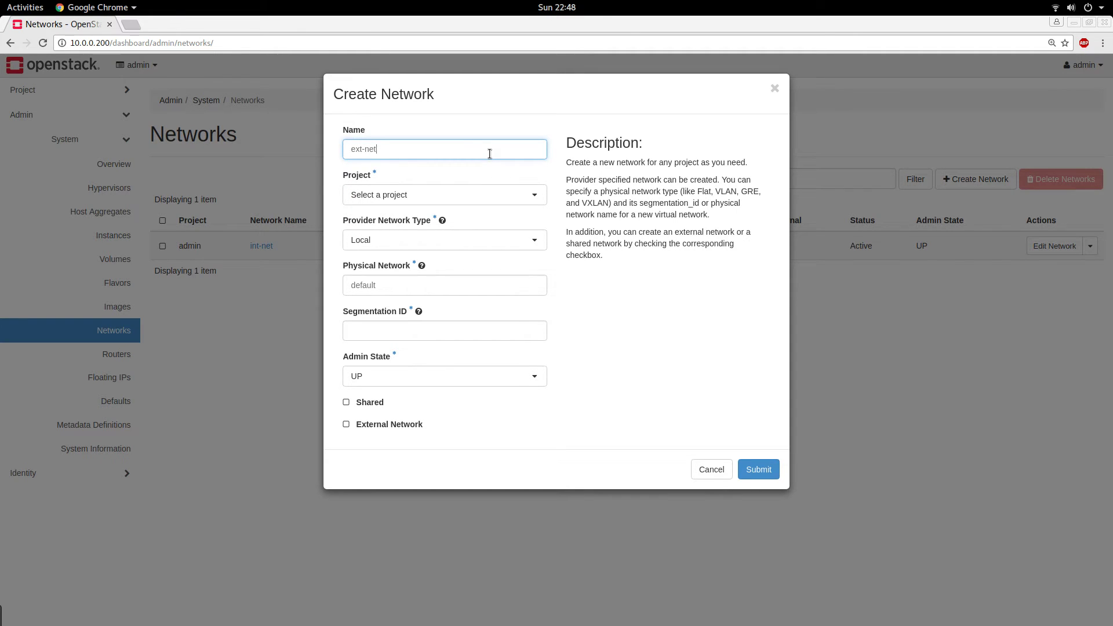
{"action": "left_click", "coordinate": [482, 197]}
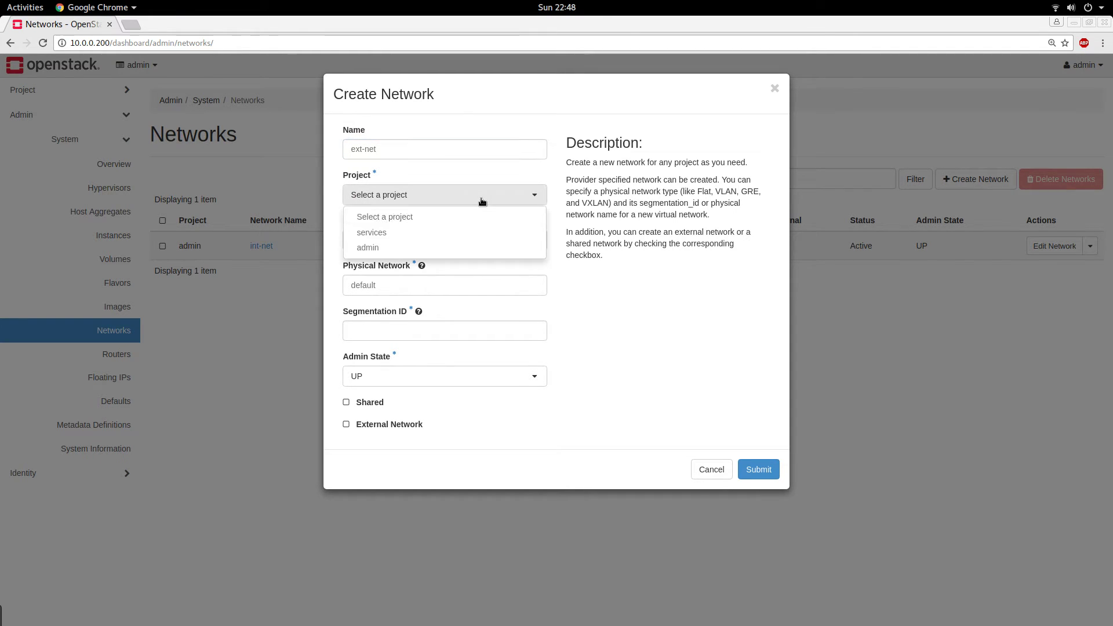
{"action": "left_click", "coordinate": [375, 248]}
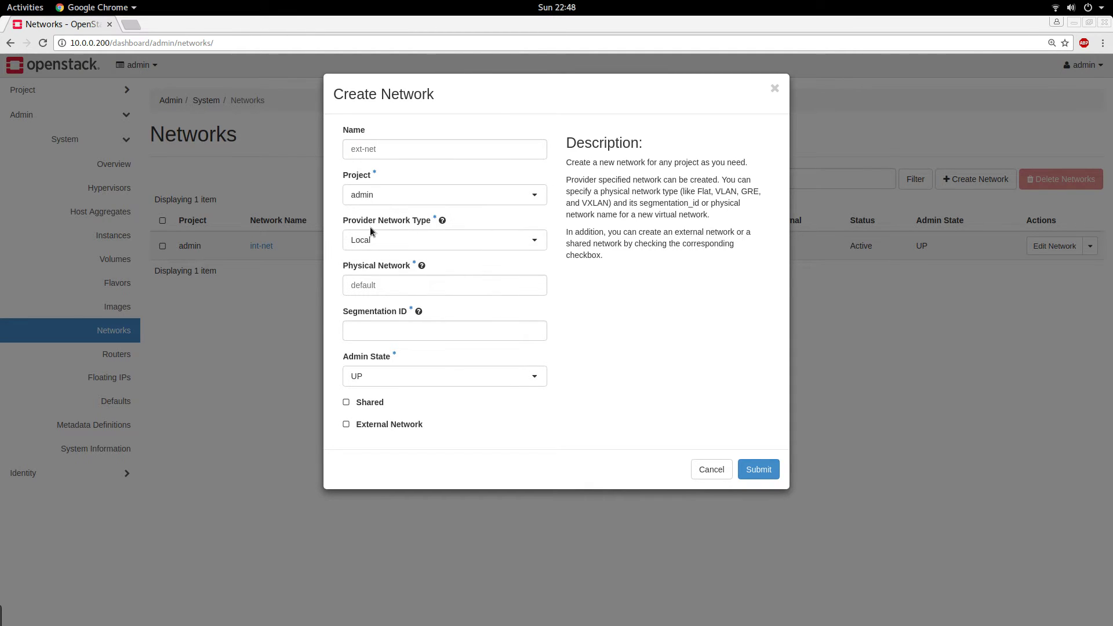
Set the new network's provider network type to Flat
{"action": "mouse_move", "coordinate": [444, 221]}
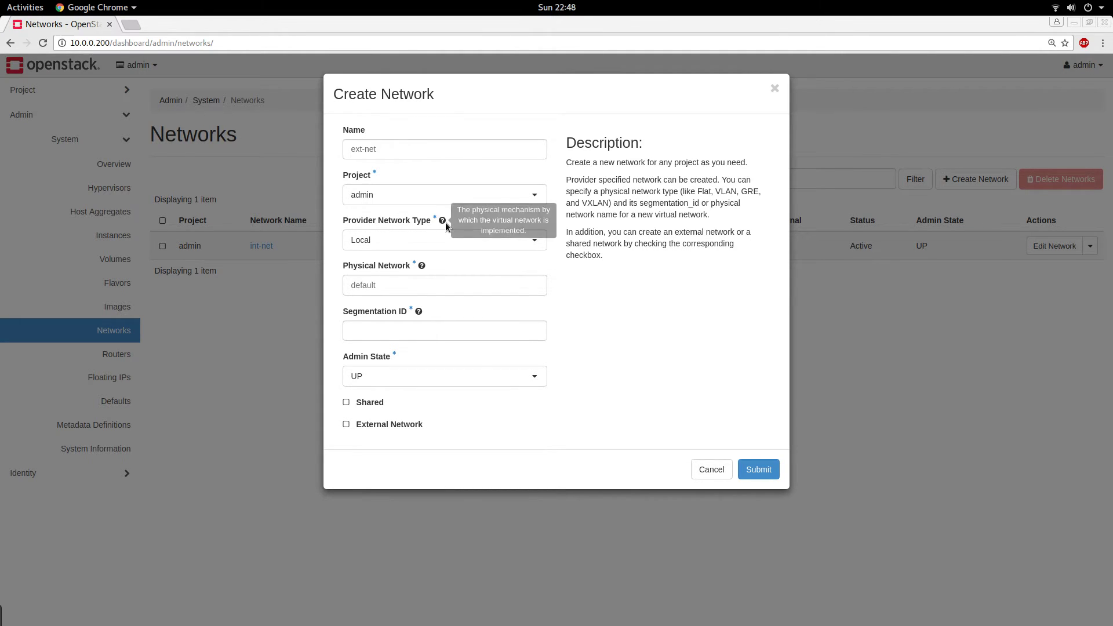
{"action": "left_click", "coordinate": [537, 244]}
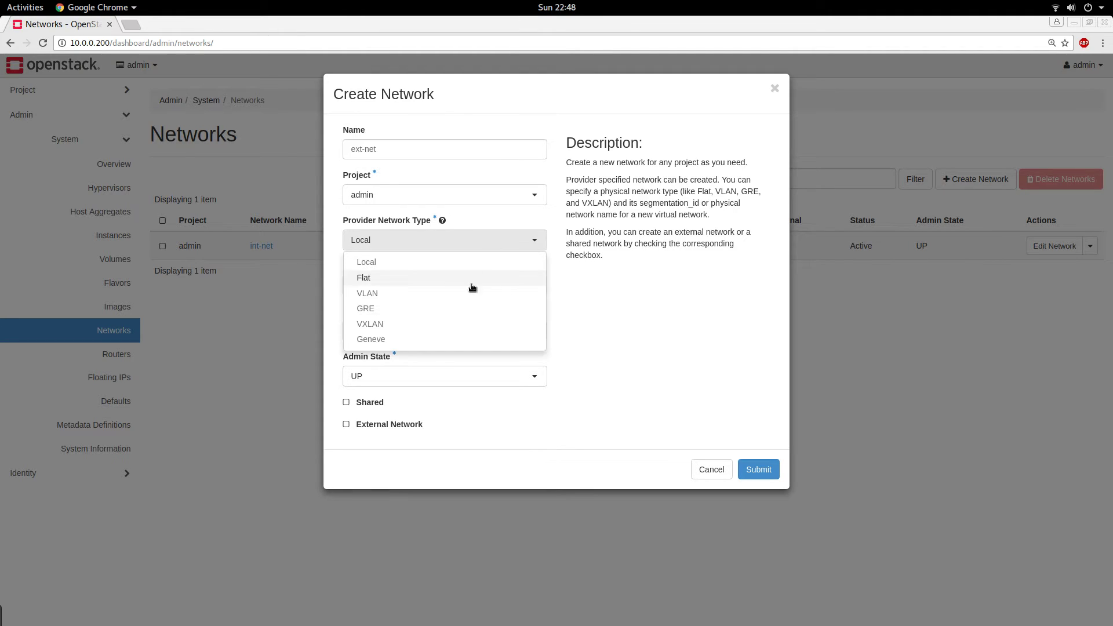
{"action": "left_click", "coordinate": [373, 280]}
{"action": "left_click", "coordinate": [516, 240]}
{"action": "left_click", "coordinate": [374, 279]}
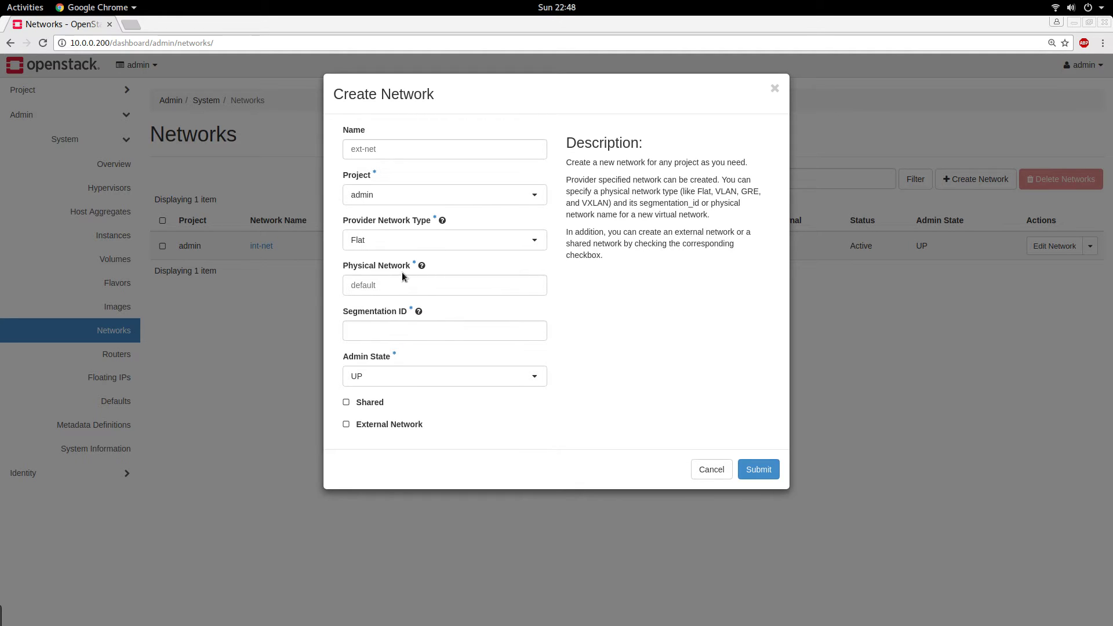
Set the physical network of ext-net to extnet
{"action": "mouse_move", "coordinate": [422, 270]}
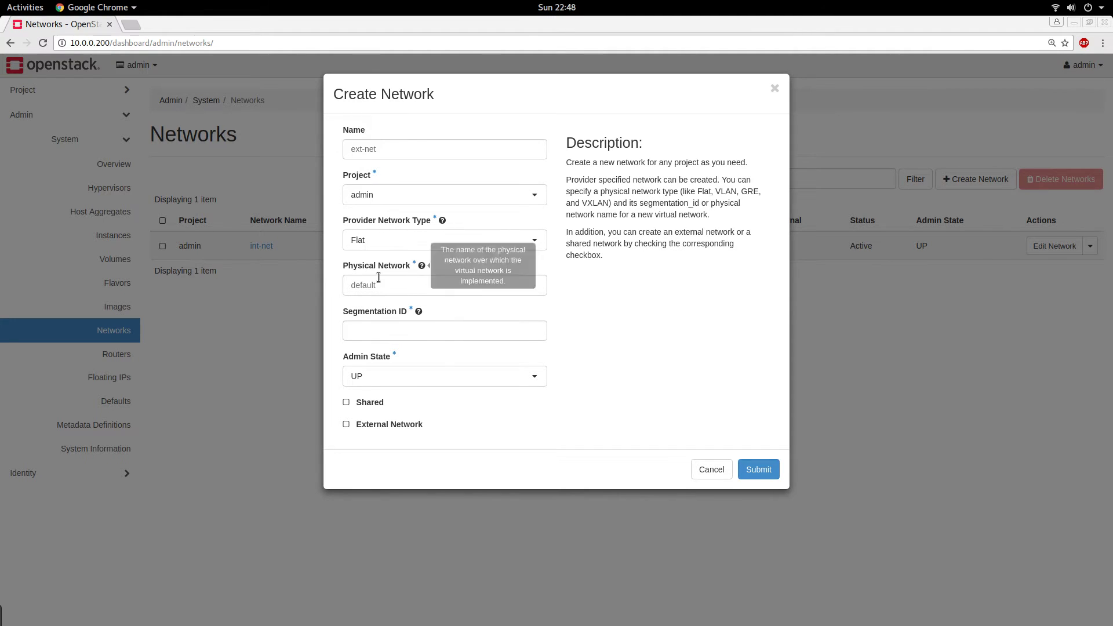
{"action": "left_click_drag", "start_coordinate": [342, 267], "coordinate": [311, 281]}
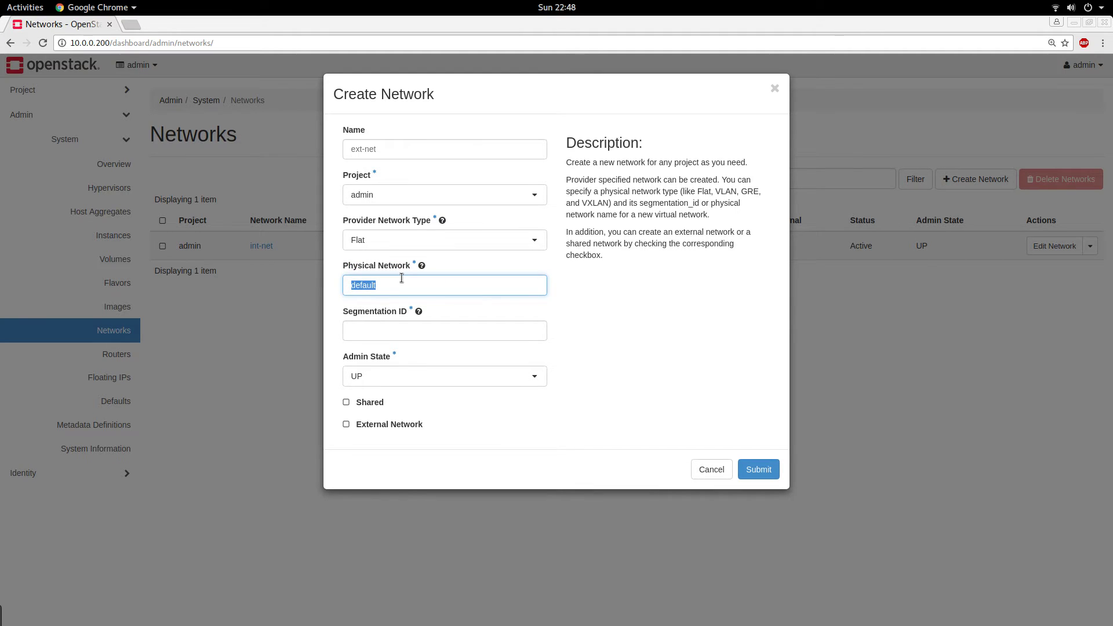
{"action": "type", "text": "extnet"}
{"action": "double_click", "coordinate": [369, 287]}
{"action": "left_click", "coordinate": [668, 348]}
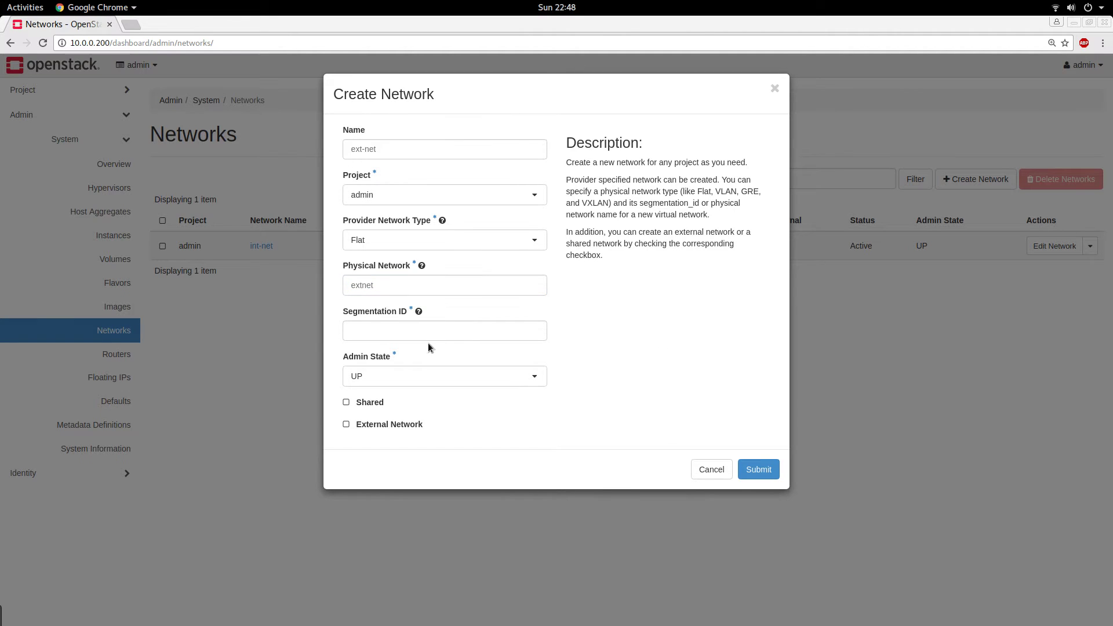
Set the segmentation ID to 30, mark the network as external, and submit it
{"action": "left_click", "coordinate": [393, 327]}
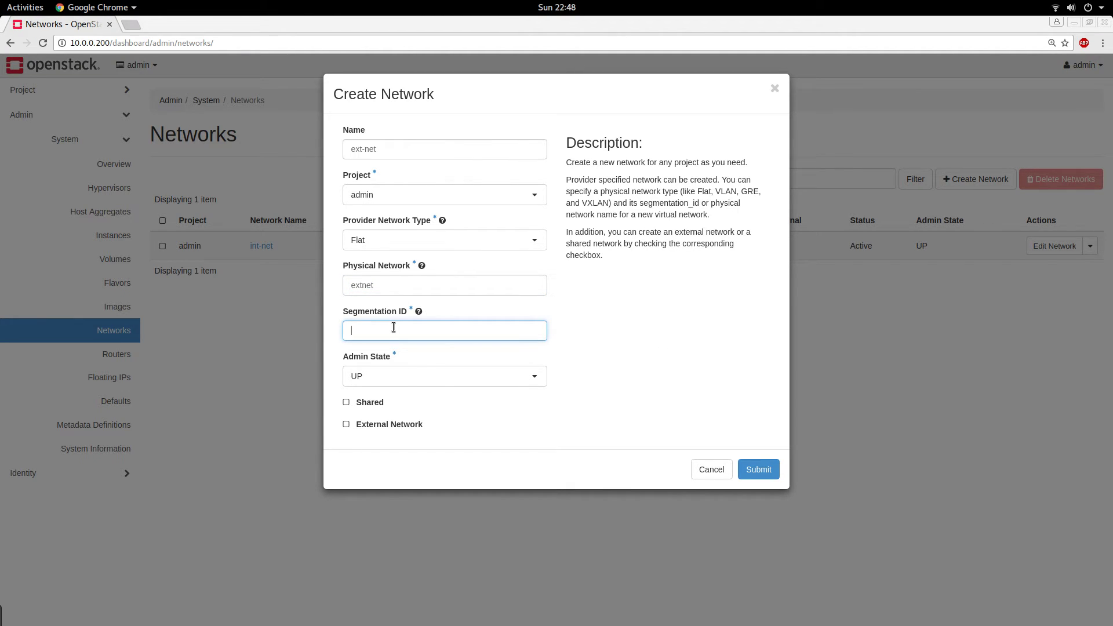
{"action": "mouse_move", "coordinate": [419, 315]}
{"action": "type", "text": "30"}
{"action": "left_click", "coordinate": [611, 368]}
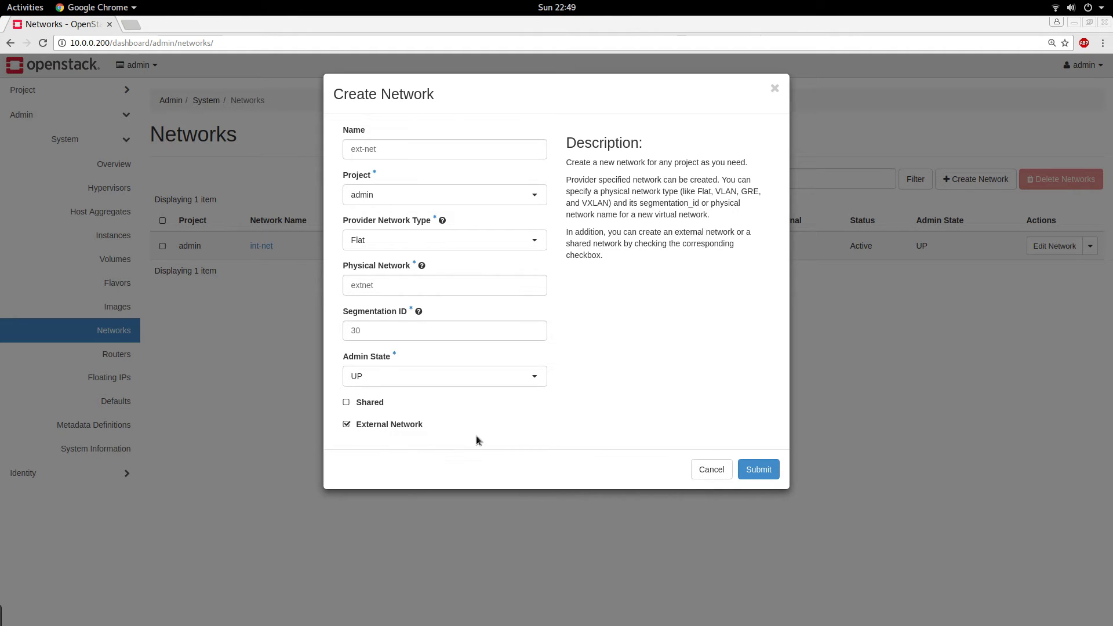
{"action": "left_click", "coordinate": [756, 469]}
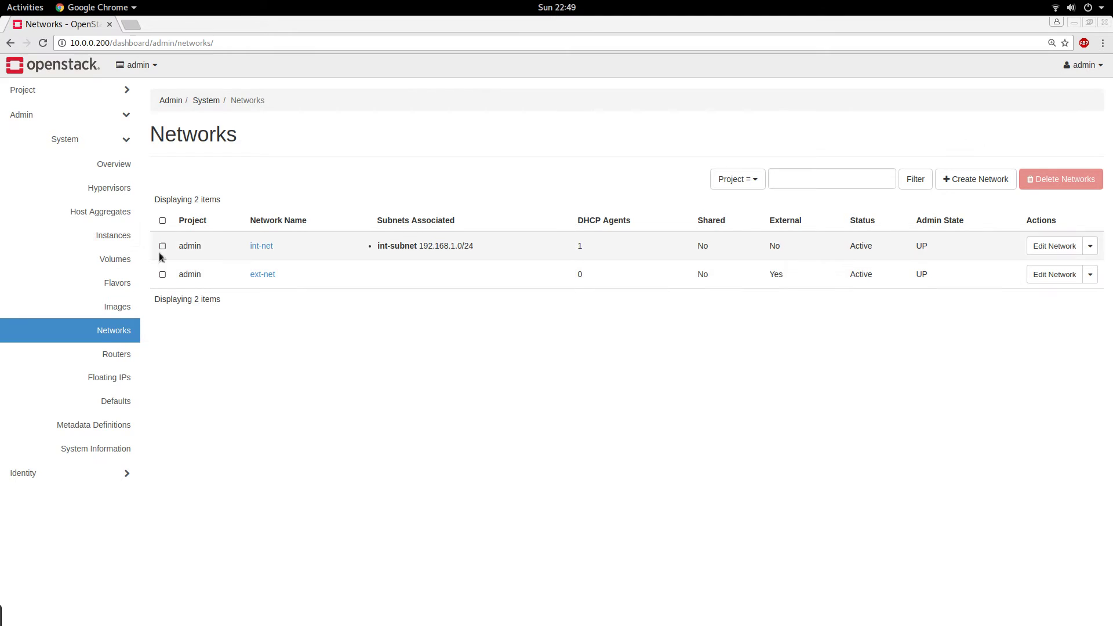
Return to the project-level network list that includes ext-net
{"action": "left_click", "coordinate": [119, 114]}
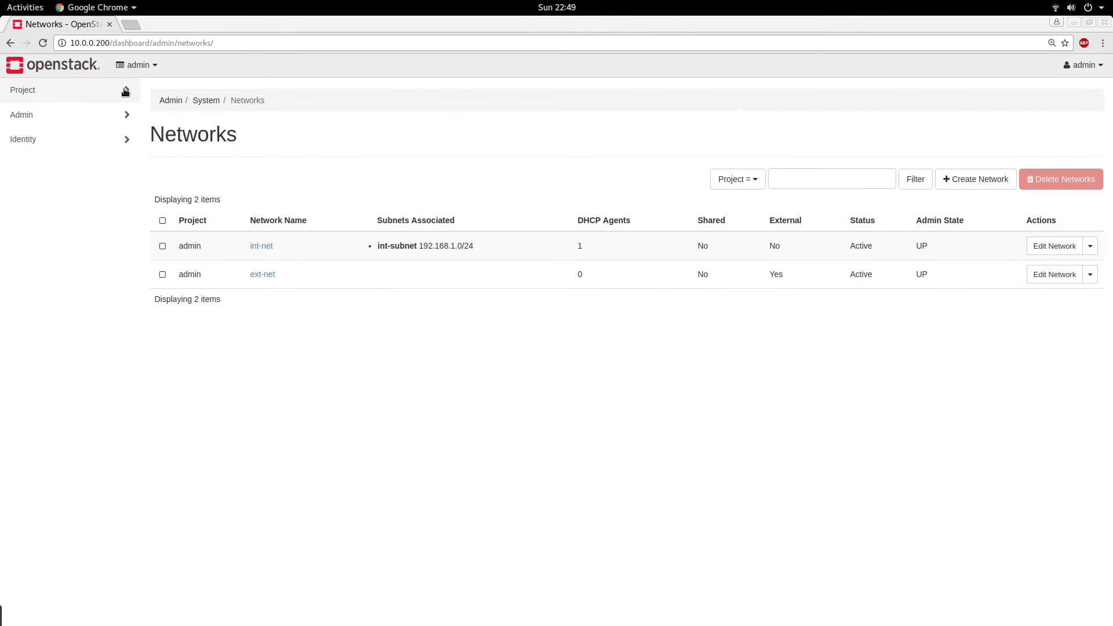
{"action": "left_click", "coordinate": [124, 90]}
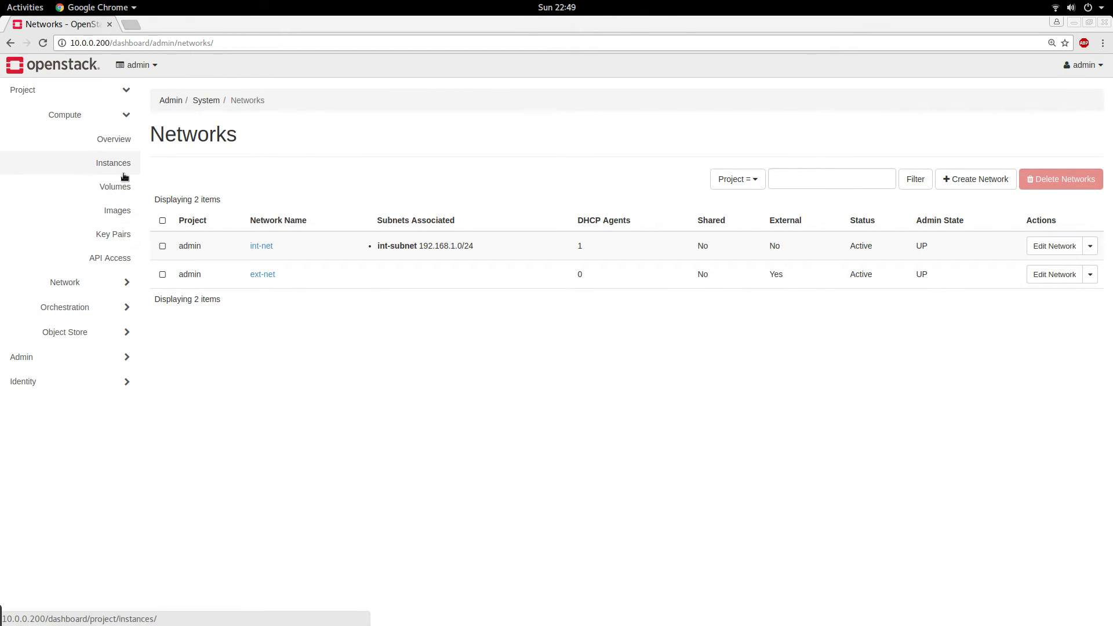
{"action": "left_click", "coordinate": [99, 281]}
{"action": "left_click", "coordinate": [116, 192]}
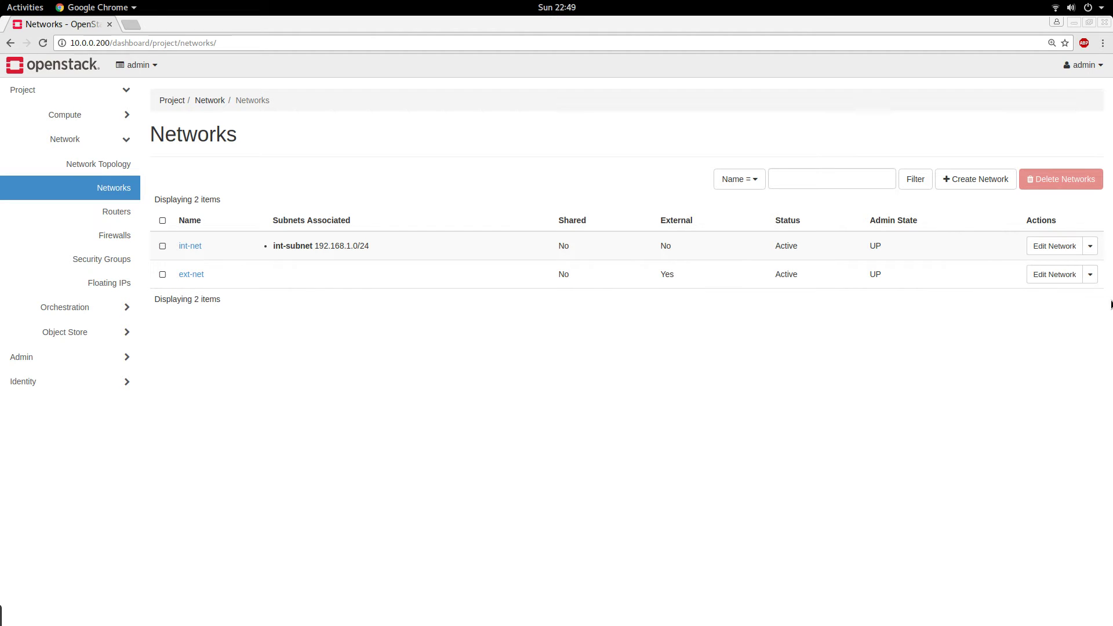
Add a subnet to ext-net named ext-subnet with network address 10.0.0./8 and gateway IP 10.0.0.1
{"action": "left_click", "coordinate": [1090, 278]}
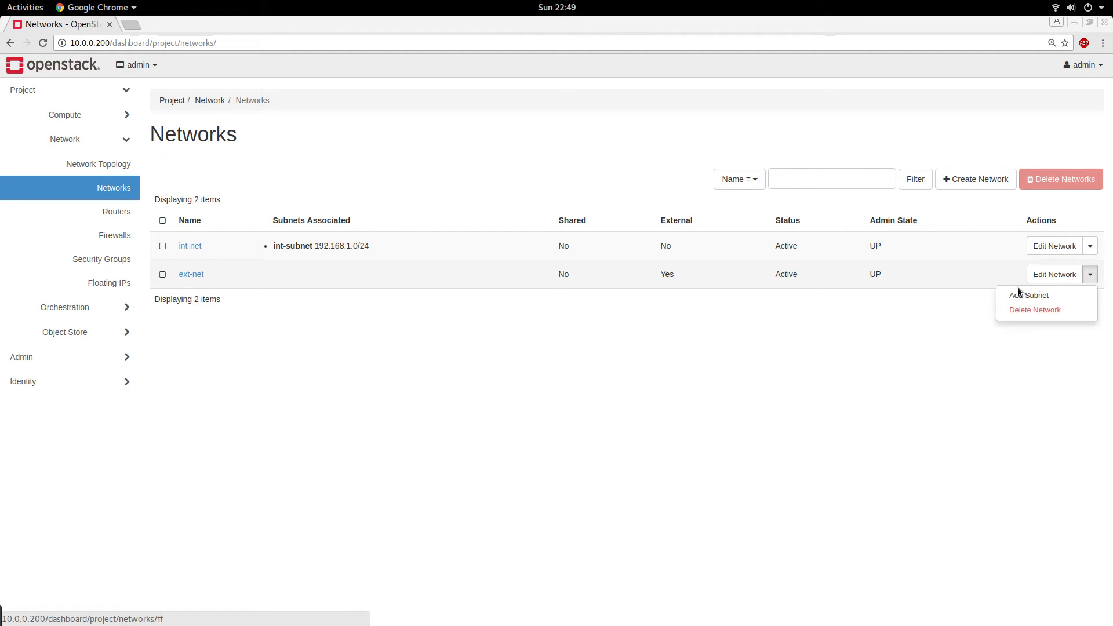
{"action": "left_click", "coordinate": [1035, 296]}
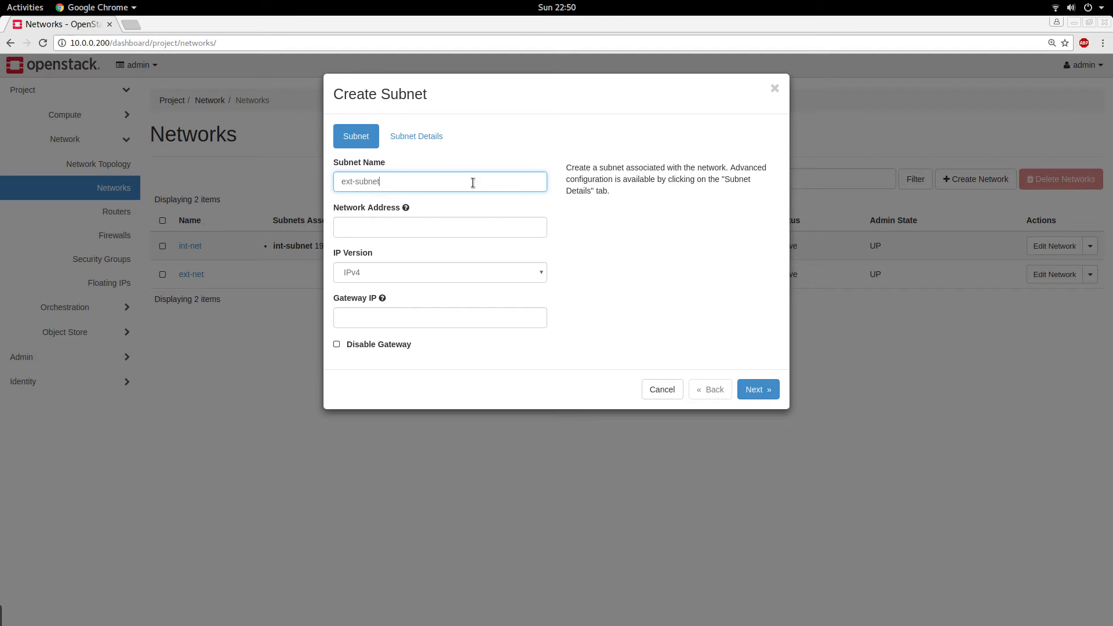
{"action": "left_click", "coordinate": [449, 235]}
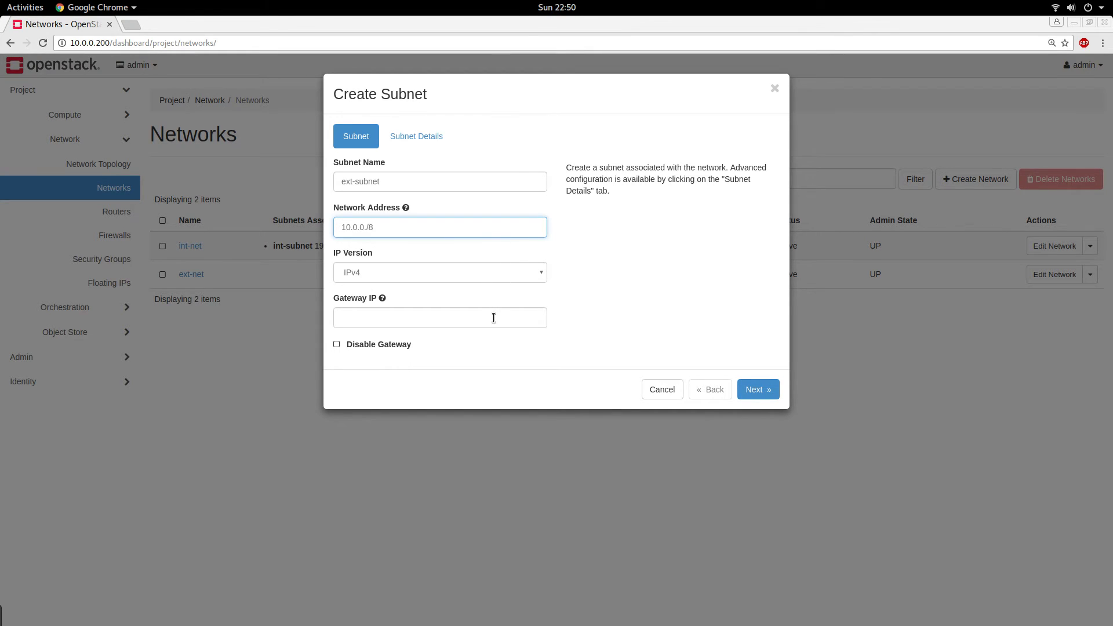
{"action": "left_click", "coordinate": [371, 317]}
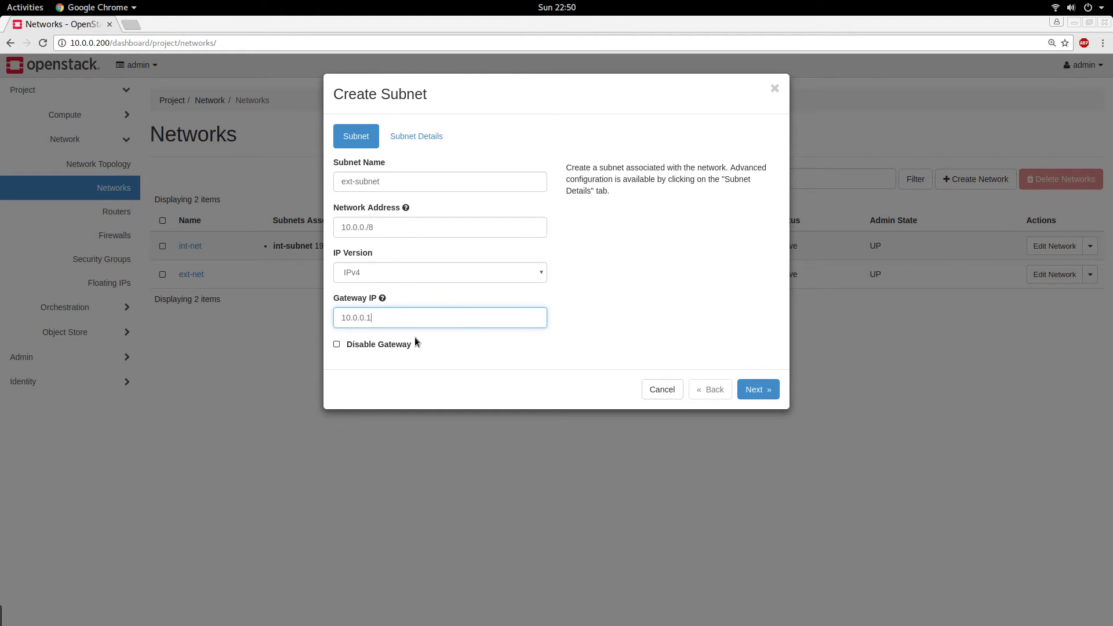
{"action": "left_click", "coordinate": [752, 390]}
Correct the subnet's network address to 10.0.0.0/8 and continue to the subnet details
{"action": "left_click", "coordinate": [395, 271]}
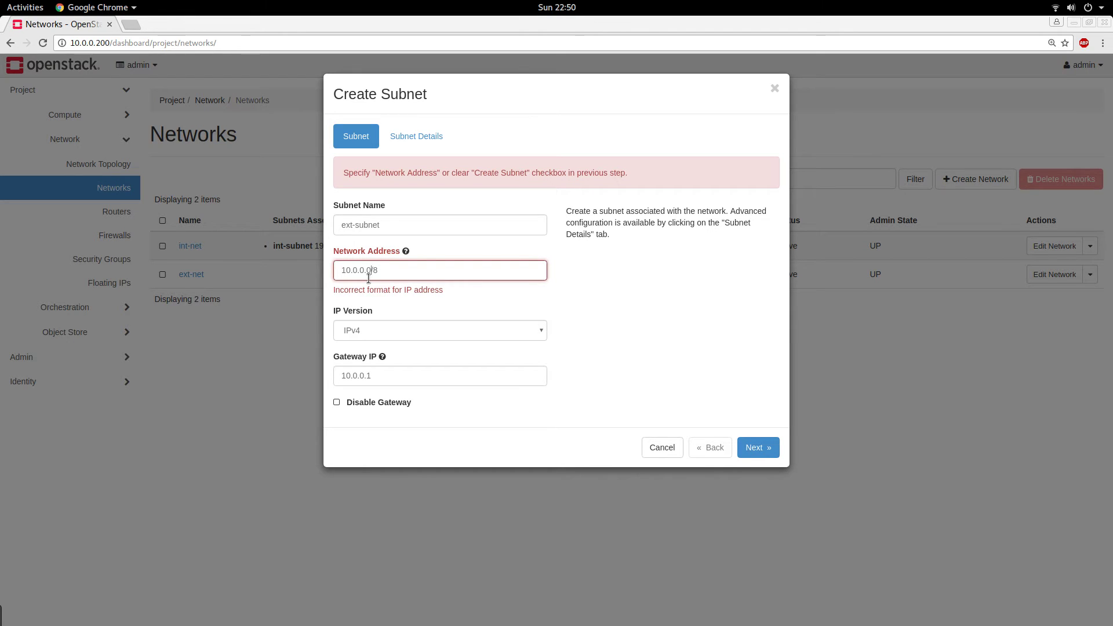
{"action": "left_click", "coordinate": [571, 321]}
{"action": "left_click", "coordinate": [762, 446]}
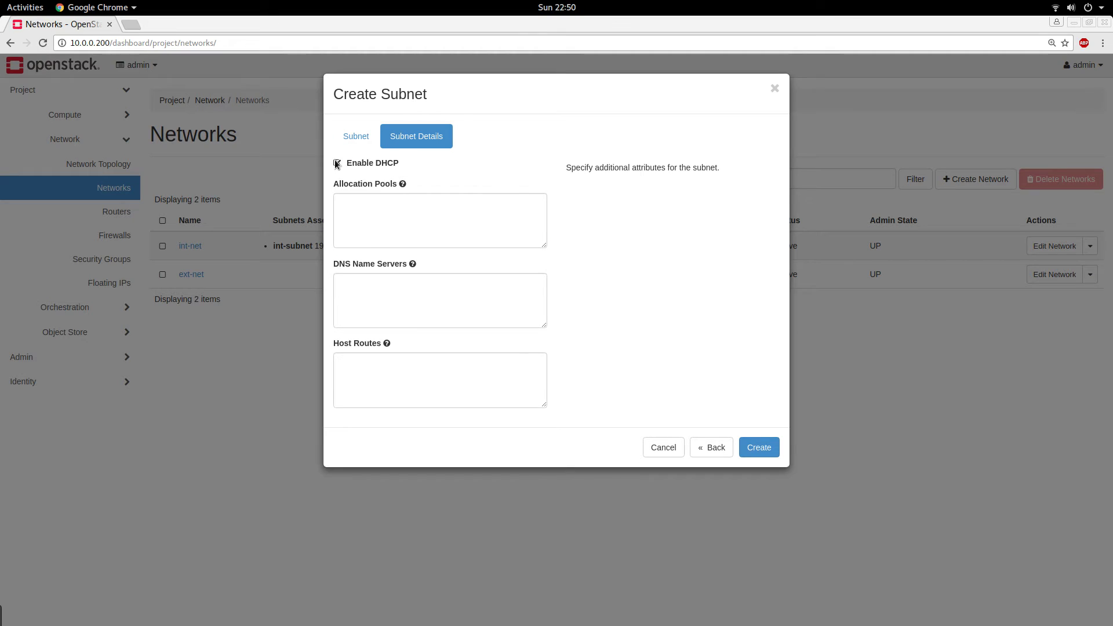
Disable DHCP for ext-subnet and set its allocation pool to 10.20.20.1,10.20.20.200
{"action": "left_click", "coordinate": [337, 164]}
{"action": "left_click", "coordinate": [481, 231]}
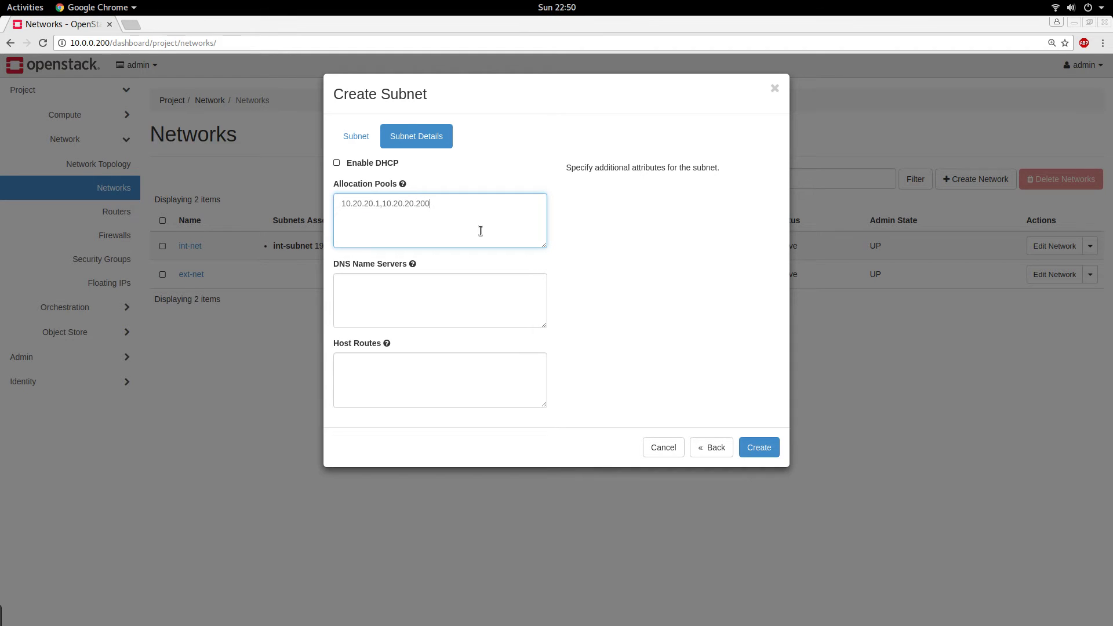
Create ext-subnet with a DNS name server and open the subnet list of ext-net
{"action": "left_click_drag", "start_coordinate": [481, 229], "coordinate": [303, 226]}
{"action": "left_click", "coordinate": [426, 284]}
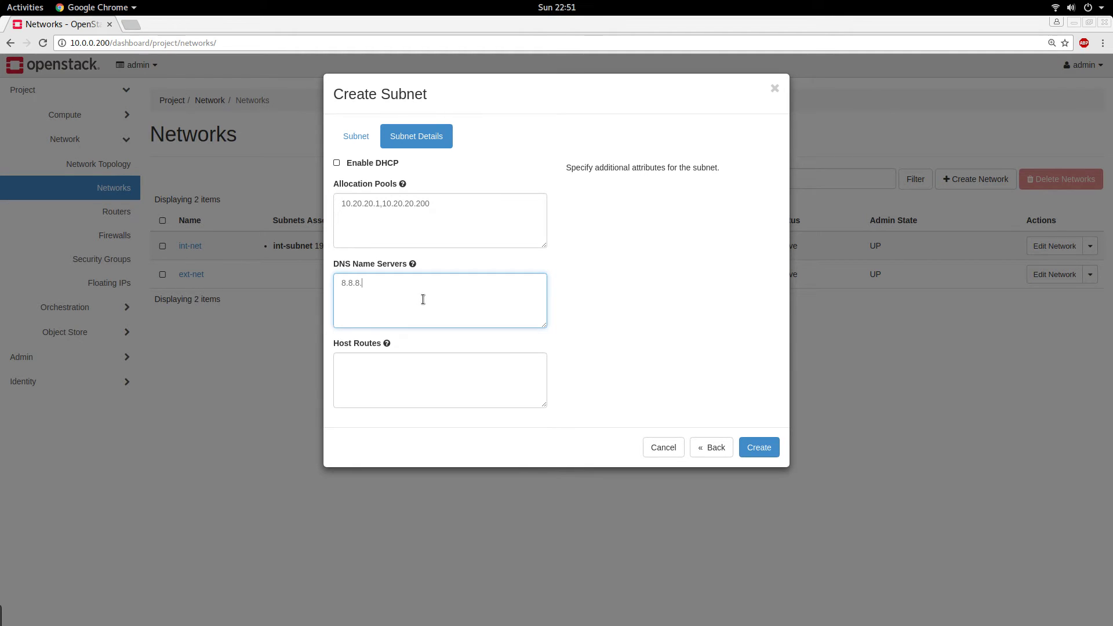
{"action": "left_click", "coordinate": [760, 441]}
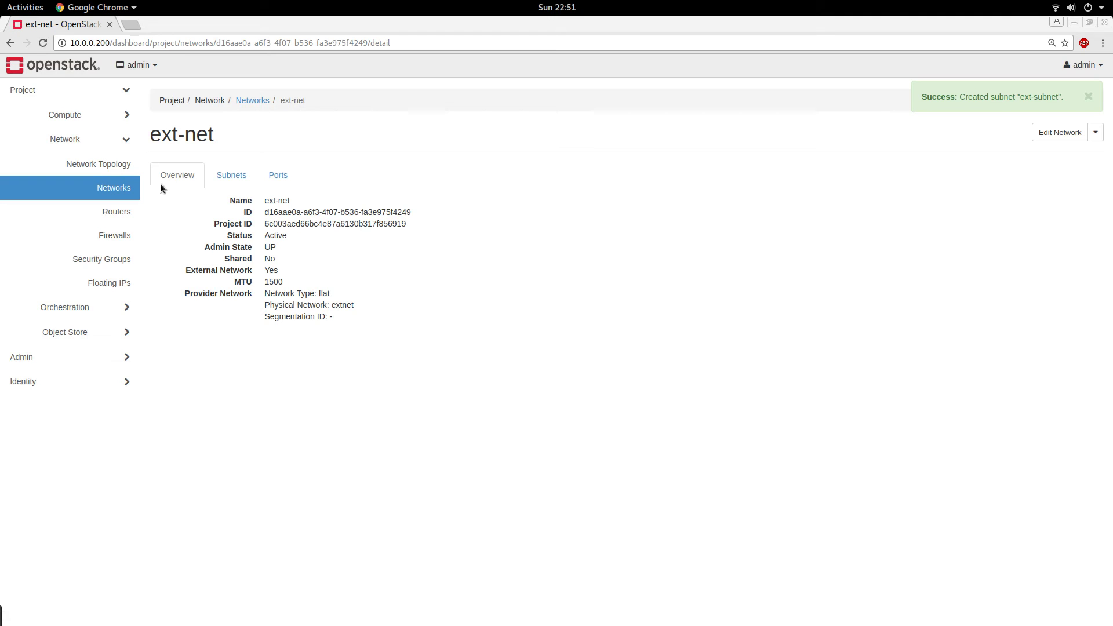
{"action": "left_click", "coordinate": [234, 175]}
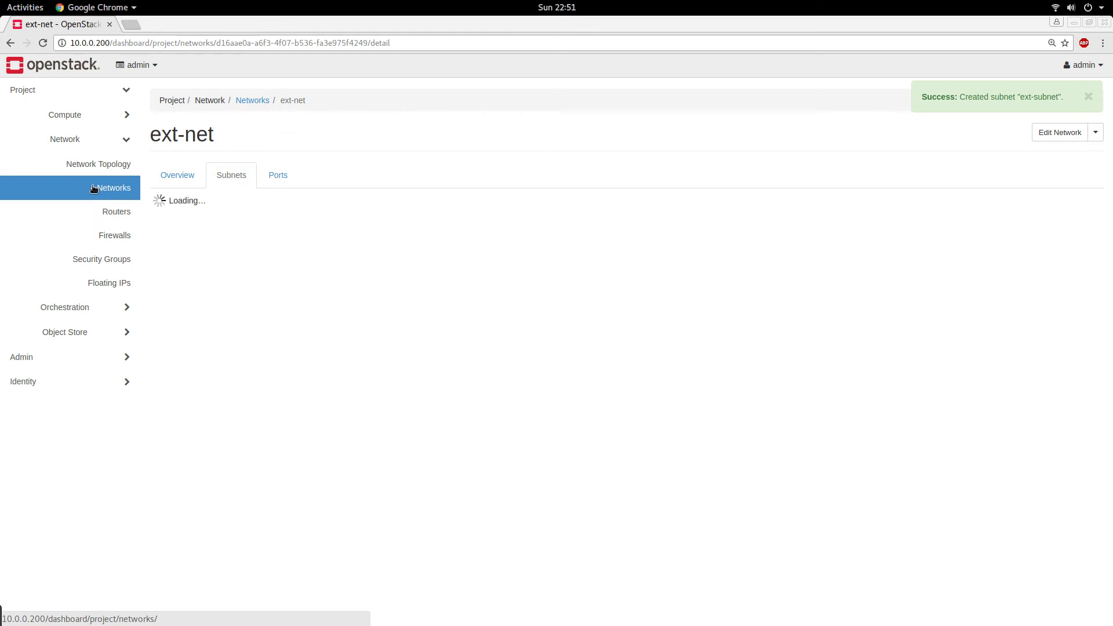
Start launching a new compute instance named demo and continue to its source settings
{"action": "left_click", "coordinate": [114, 116]}
{"action": "left_click", "coordinate": [110, 162]}
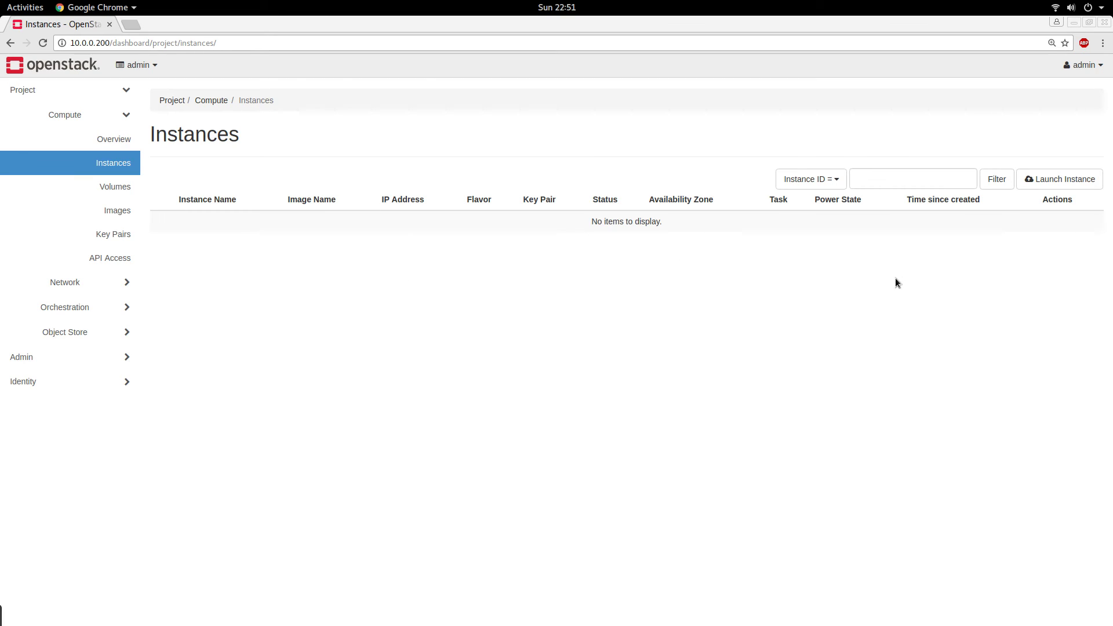
{"action": "left_click", "coordinate": [1059, 179]}
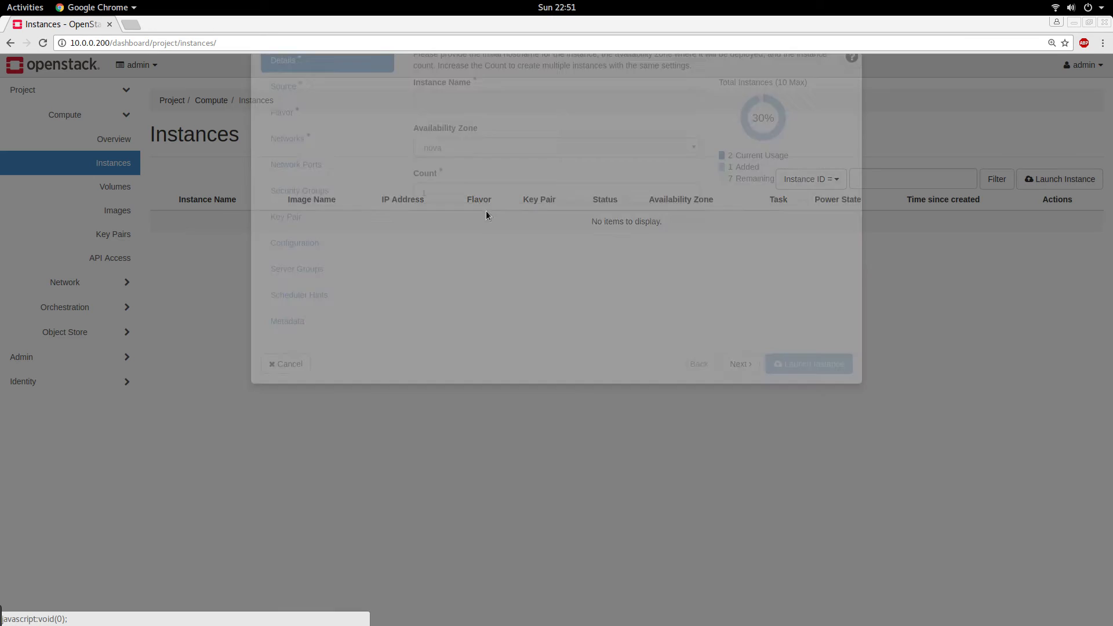
{"action": "left_click", "coordinate": [461, 176]}
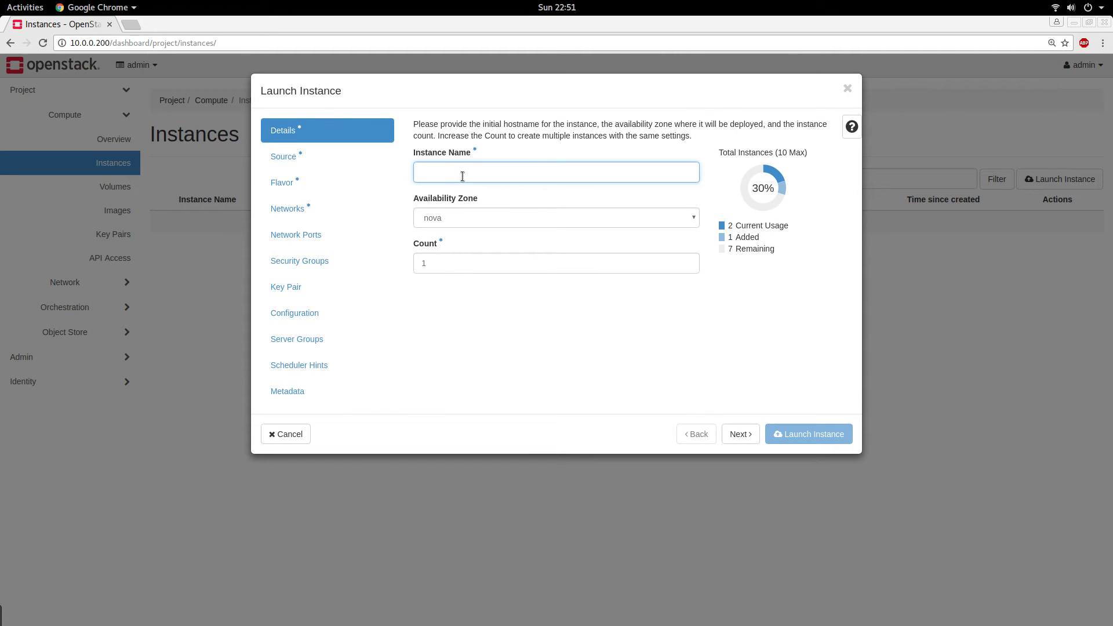
{"action": "type", "text": "te"}
{"action": "key", "text": "BackSpace"}
{"action": "key", "text": "BackSpace"}
{"action": "type", "text": "d"}
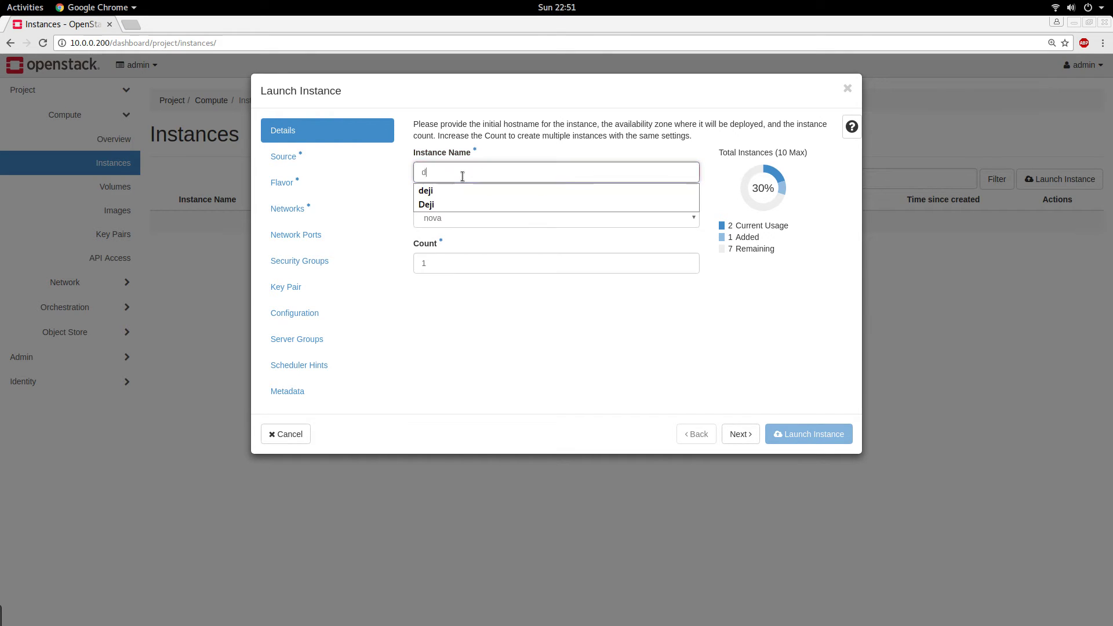
{"action": "type", "text": "emo"}
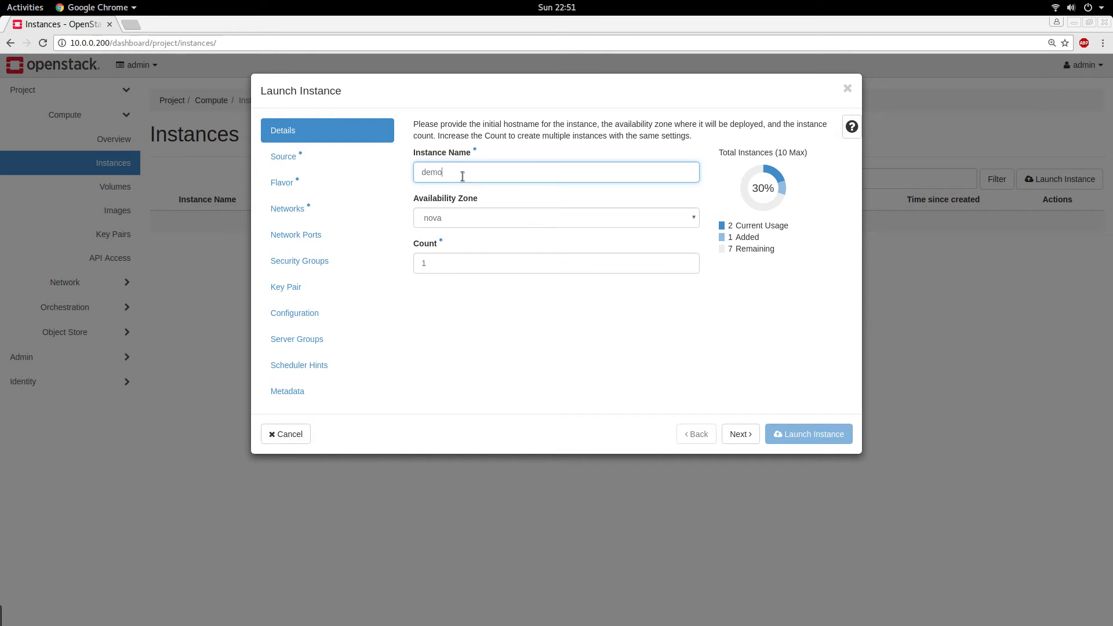
{"action": "left_click", "coordinate": [739, 433]}
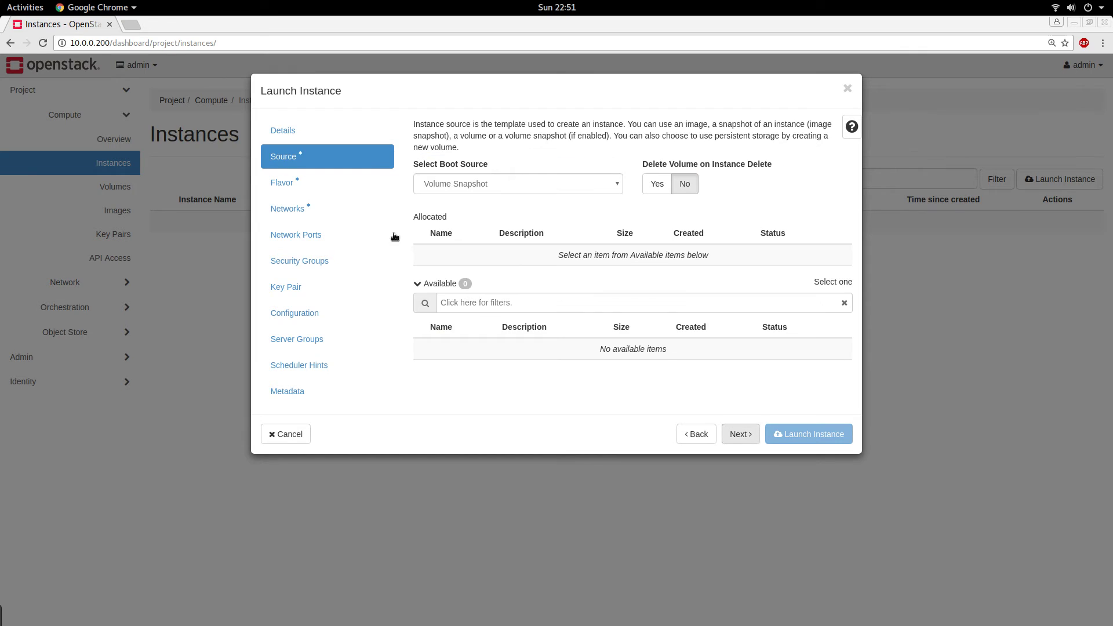
Set the instance to boot from the cirros image without creating a new volume, and continue to the flavor settings
{"action": "left_click", "coordinate": [603, 184]}
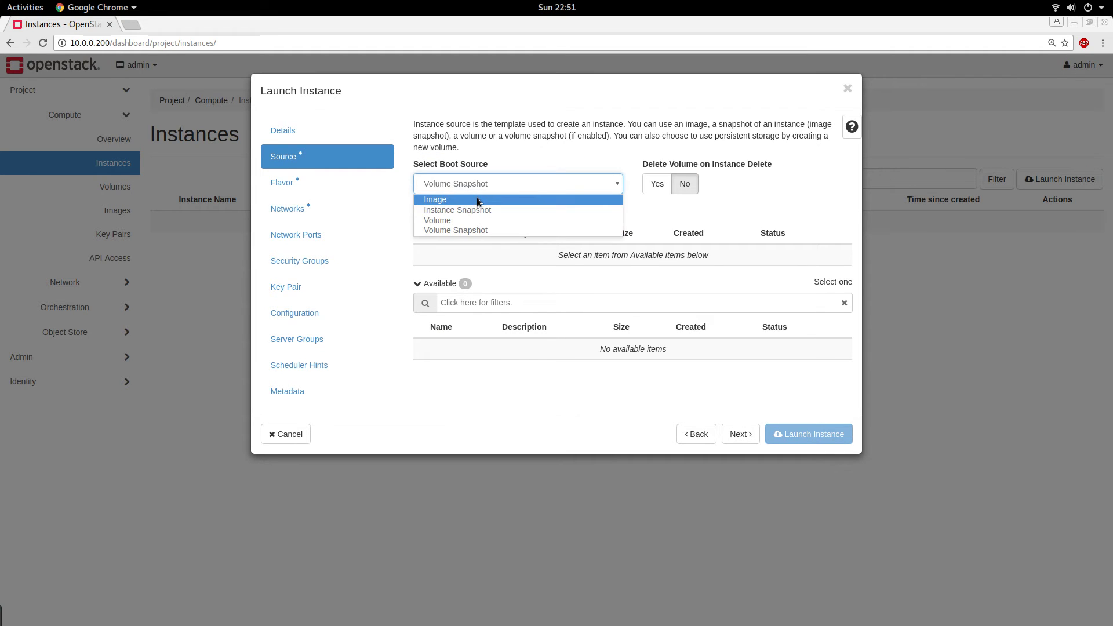
{"action": "left_click", "coordinate": [446, 199]}
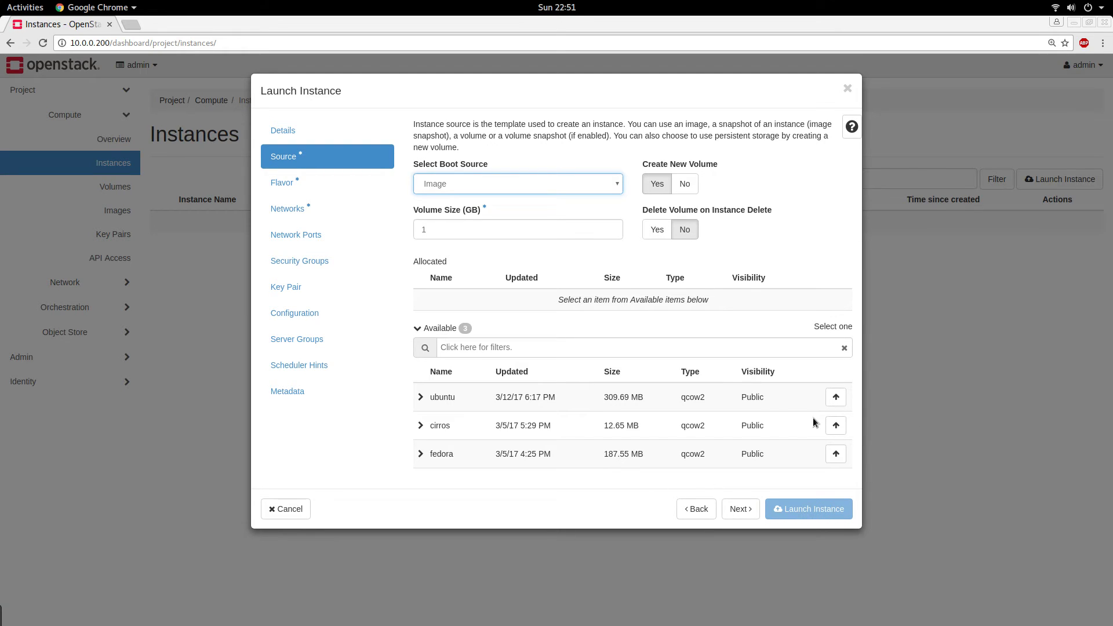
{"action": "left_click", "coordinate": [836, 426]}
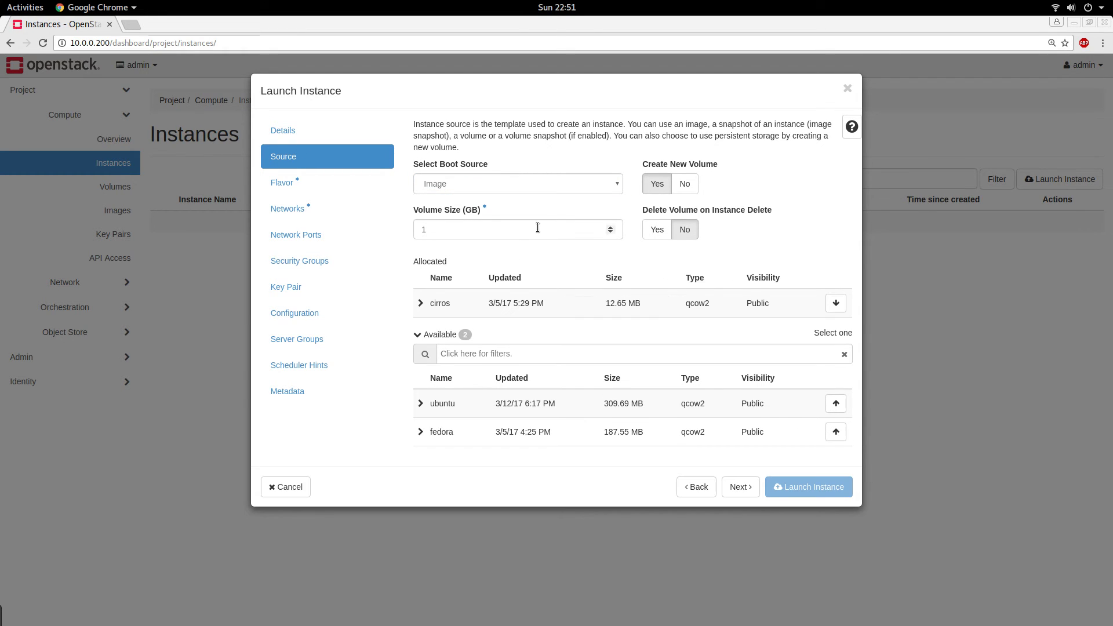
{"action": "left_click", "coordinate": [685, 185]}
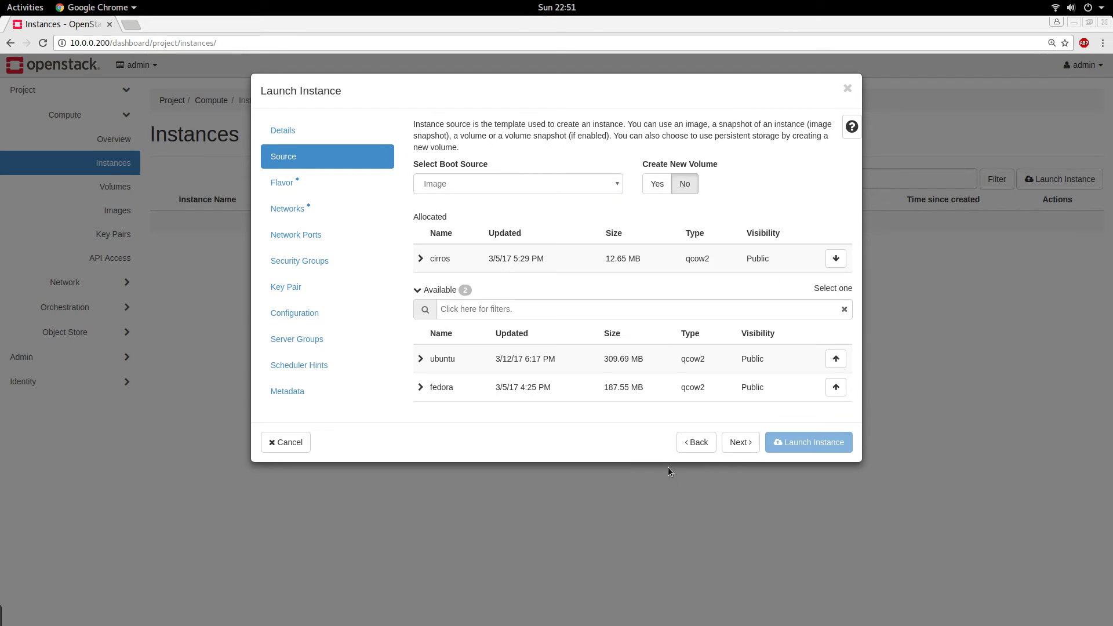
{"action": "left_click", "coordinate": [742, 443]}
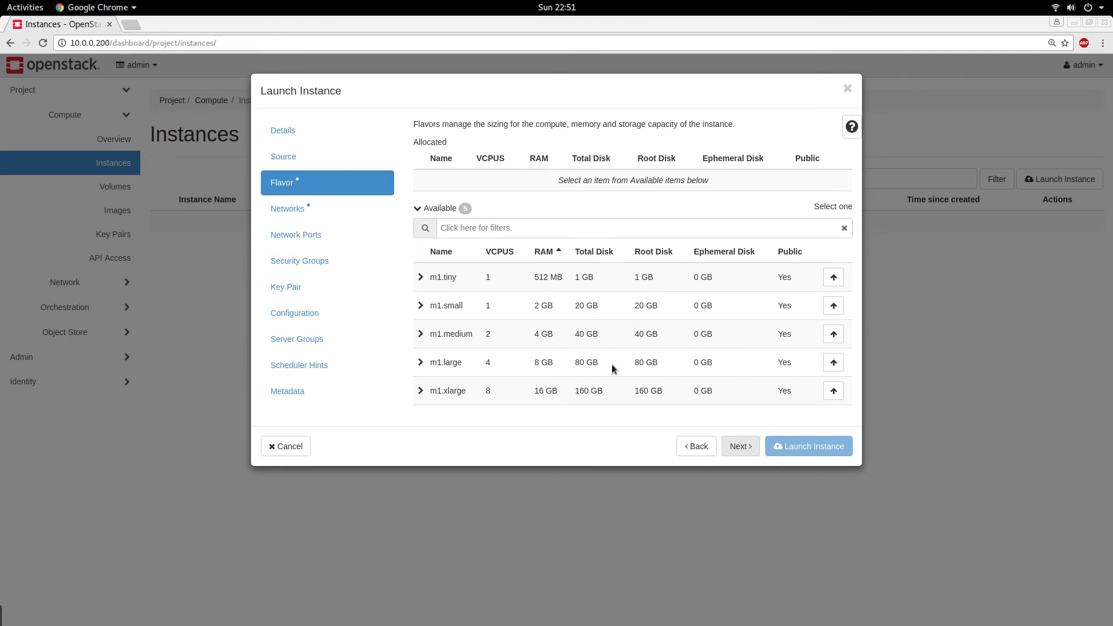
Assign the m1.tiny flavor and the int-net network to the instance and launch it
{"action": "left_click", "coordinate": [832, 278]}
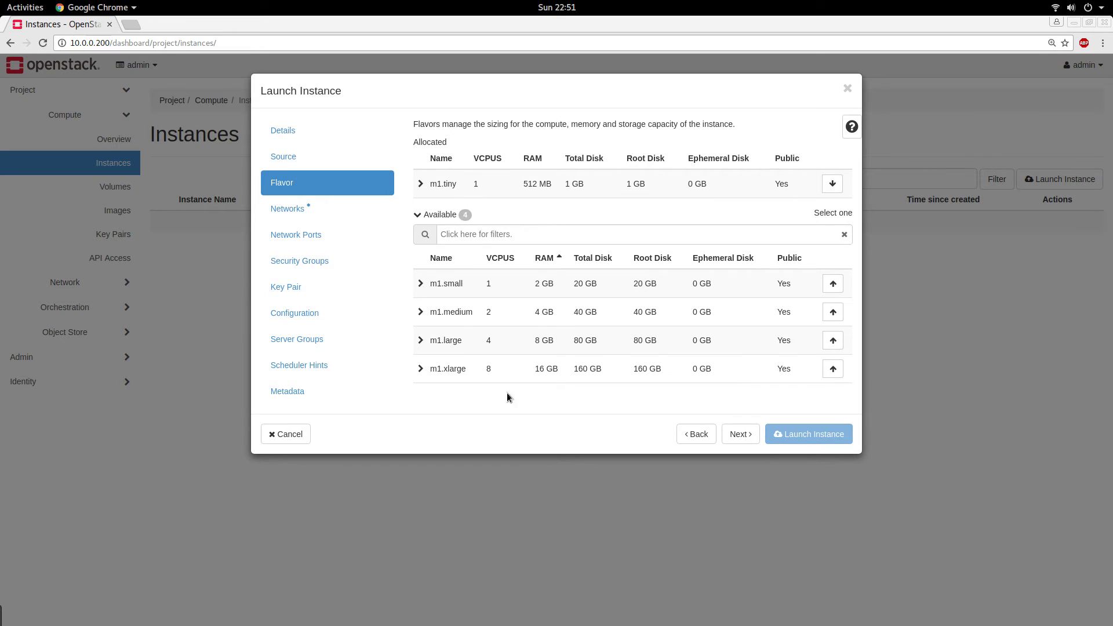
{"action": "left_click", "coordinate": [739, 433]}
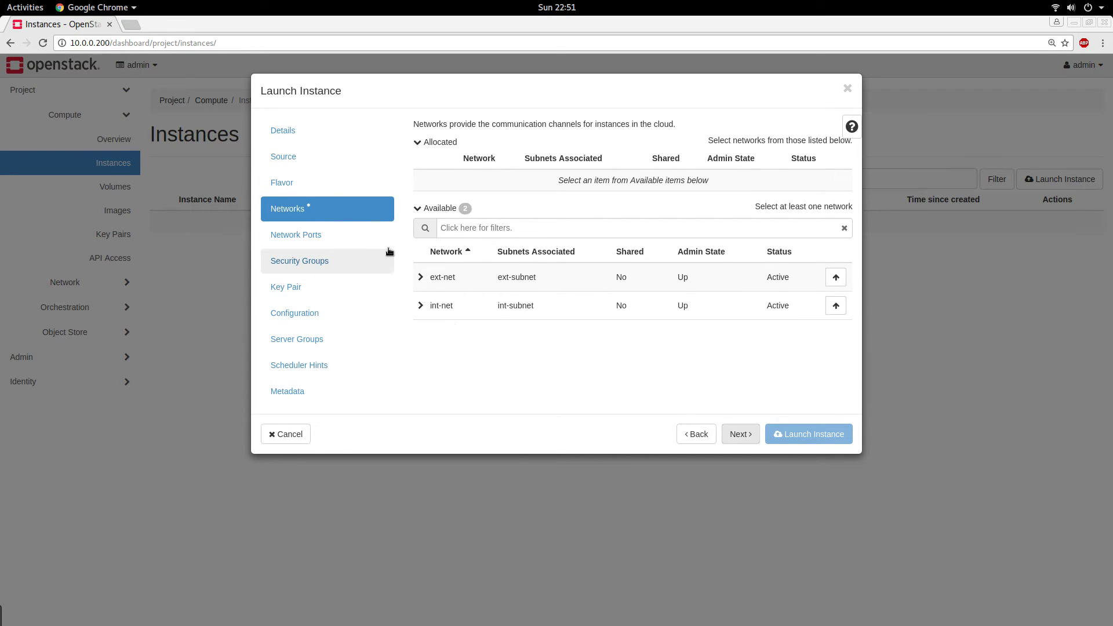
{"action": "left_click", "coordinate": [838, 309]}
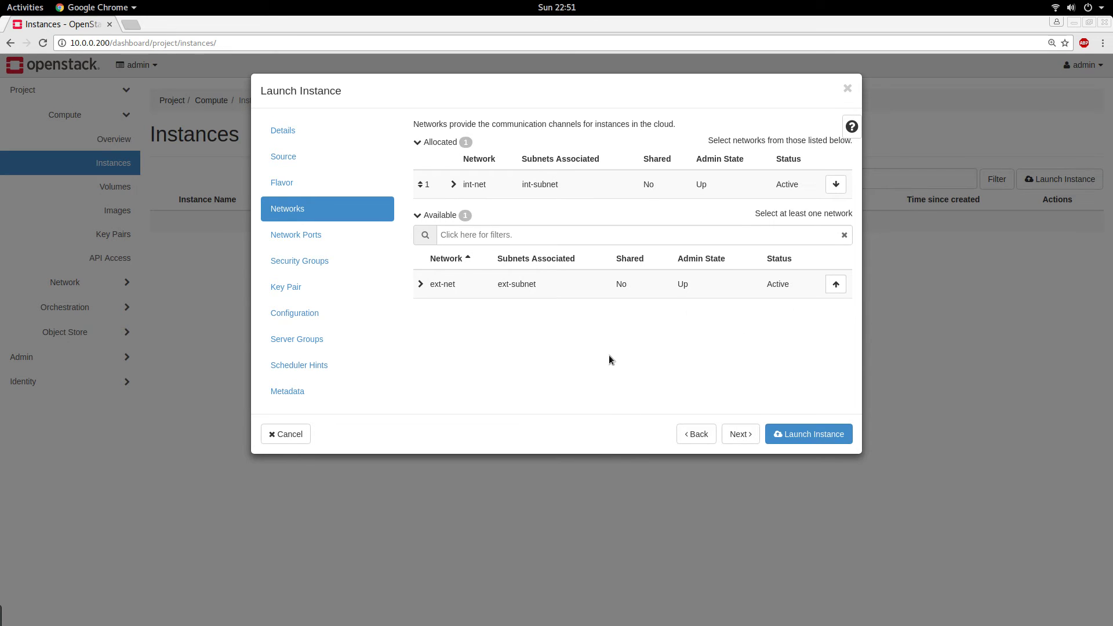
{"action": "left_click", "coordinate": [736, 439]}
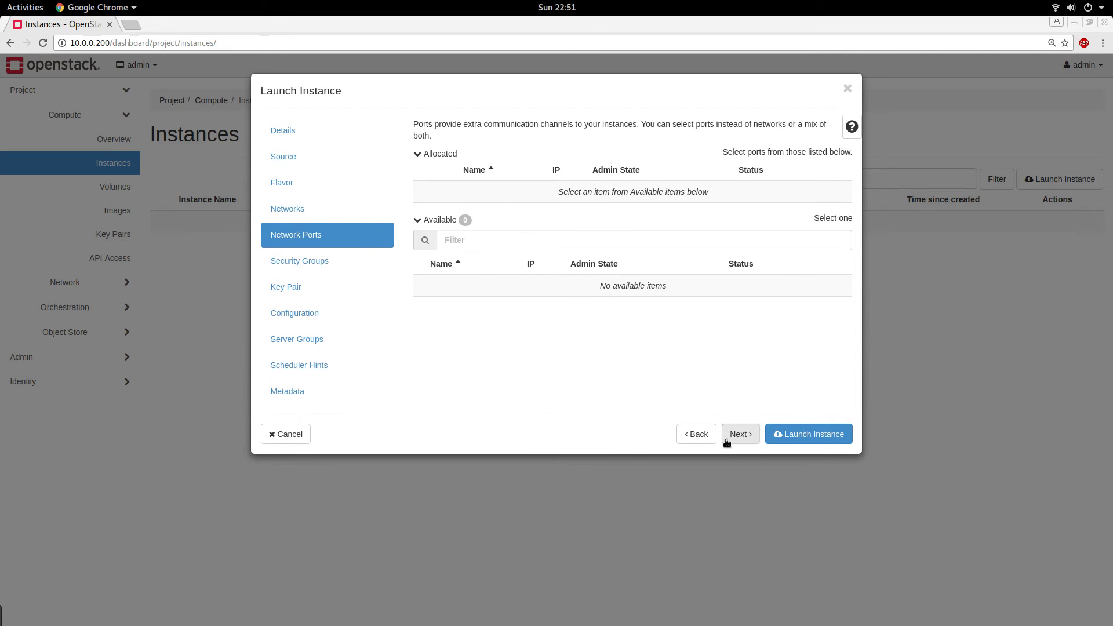
{"action": "left_click", "coordinate": [736, 439]}
{"action": "left_click", "coordinate": [809, 442]}
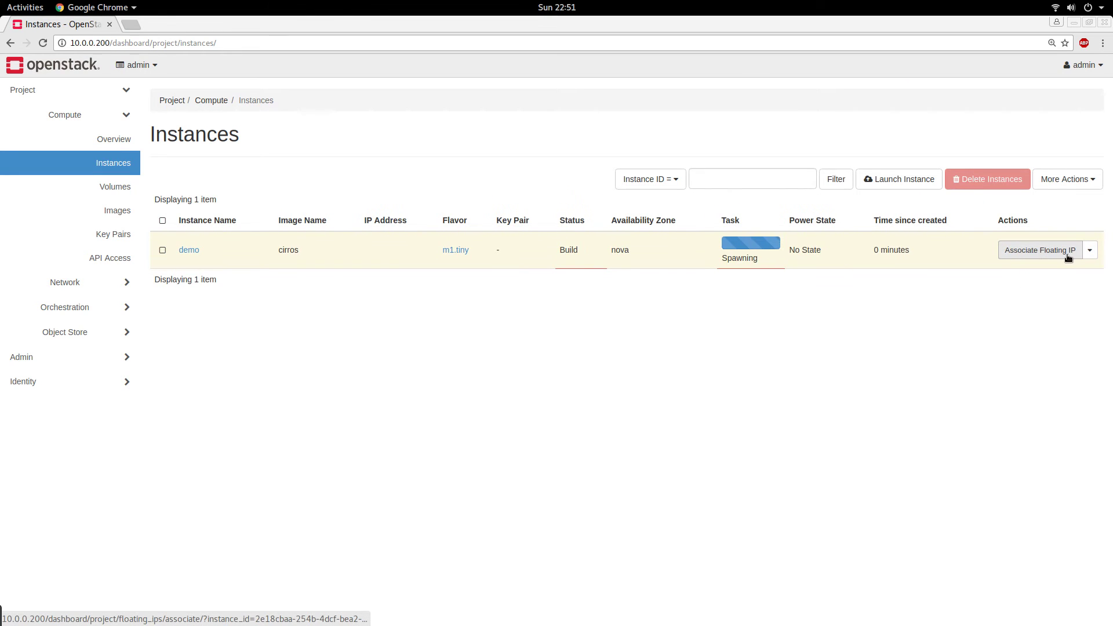
{"action": "left_click", "coordinate": [1029, 255]}
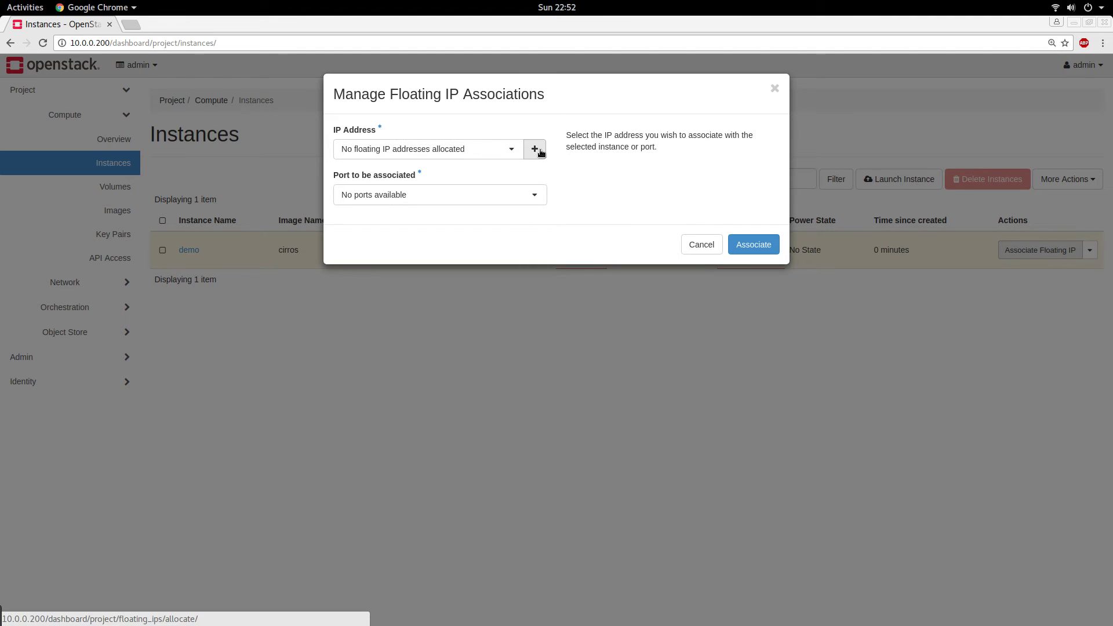
{"action": "left_click", "coordinate": [469, 200]}
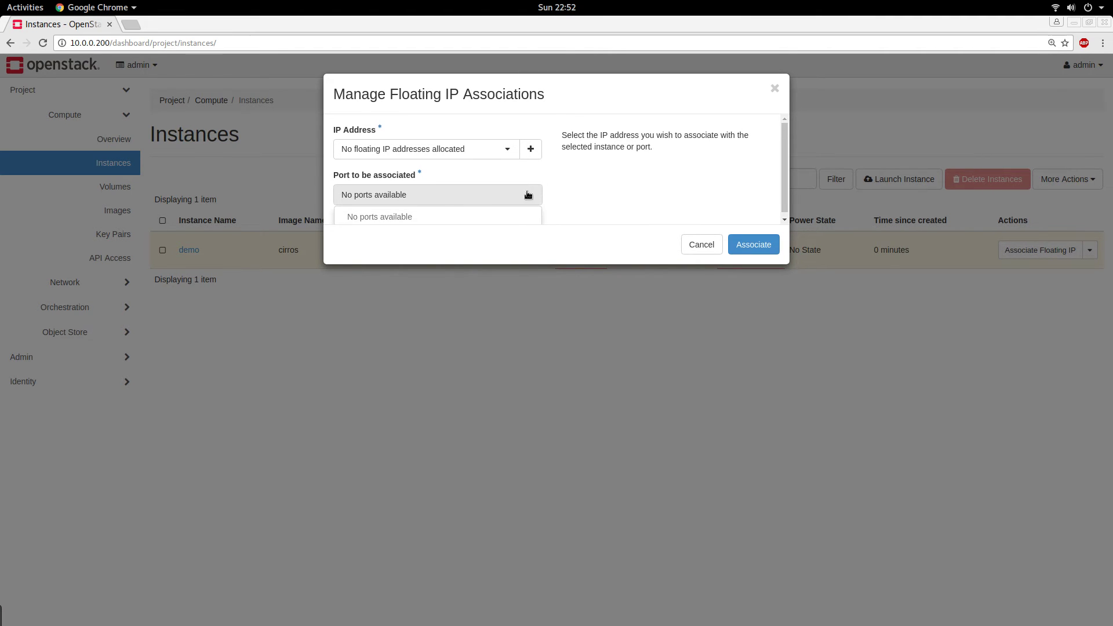
{"action": "left_click", "coordinate": [586, 185]}
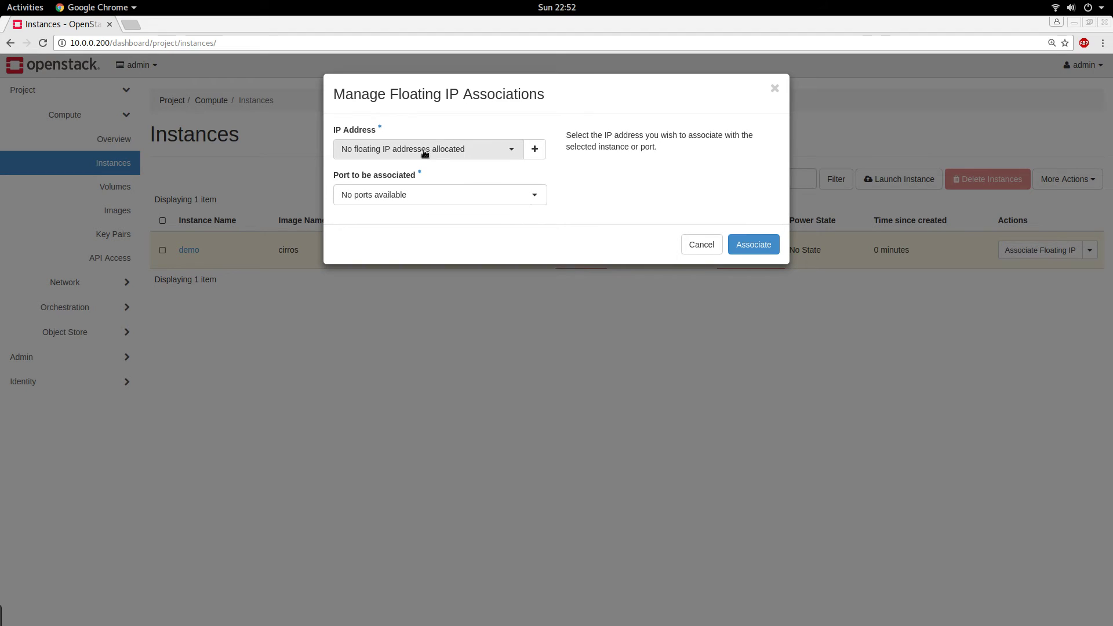
{"action": "left_click", "coordinate": [533, 202]}
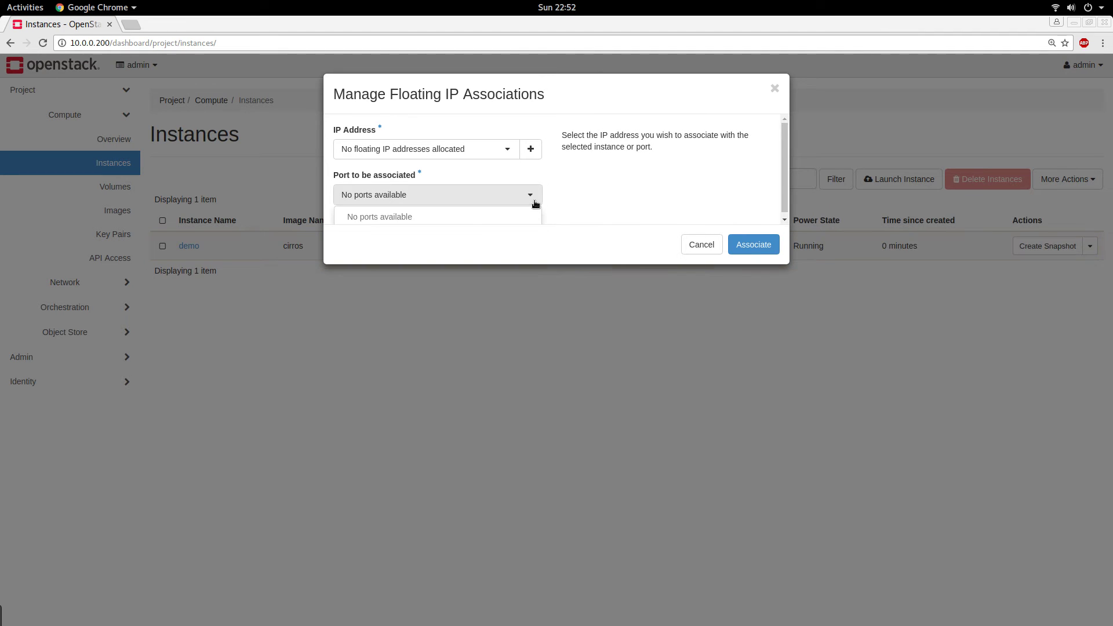
{"action": "left_click", "coordinate": [590, 177]}
{"action": "left_click", "coordinate": [531, 195]}
{"action": "scroll", "coordinate": [401, 204], "scroll_direction": "down", "scroll_amount": 1}
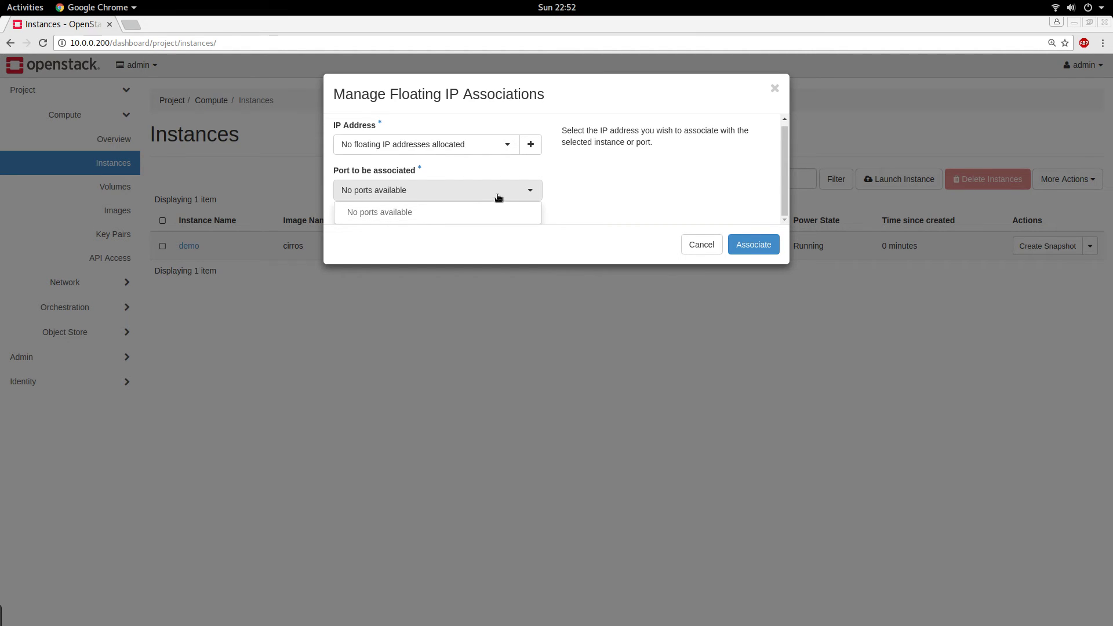
{"action": "left_click", "coordinate": [544, 191]}
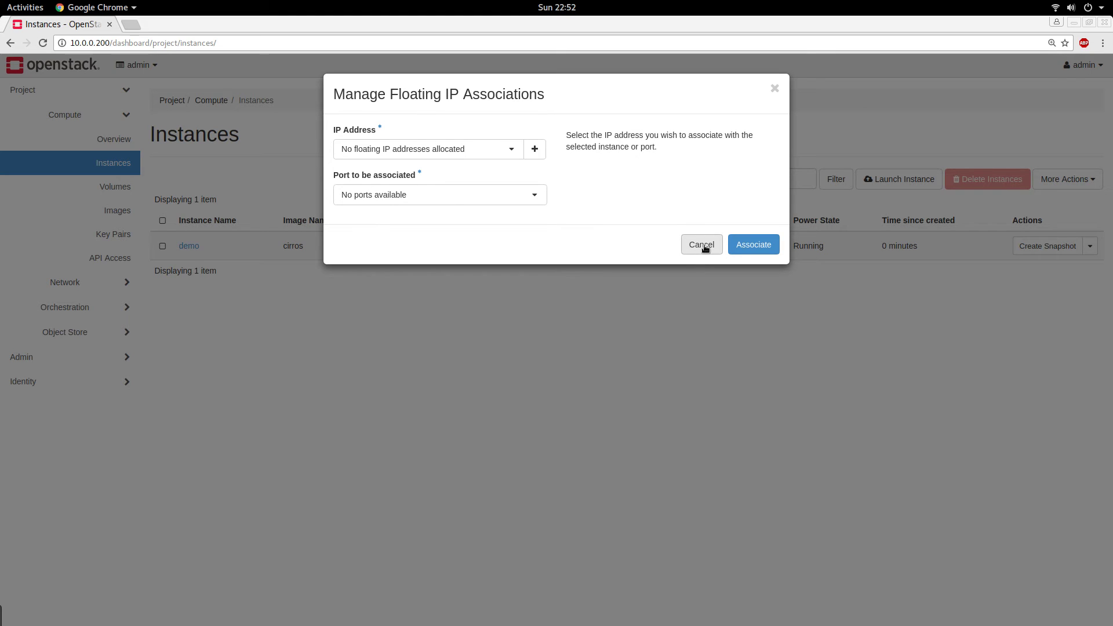
{"action": "left_click", "coordinate": [526, 196]}
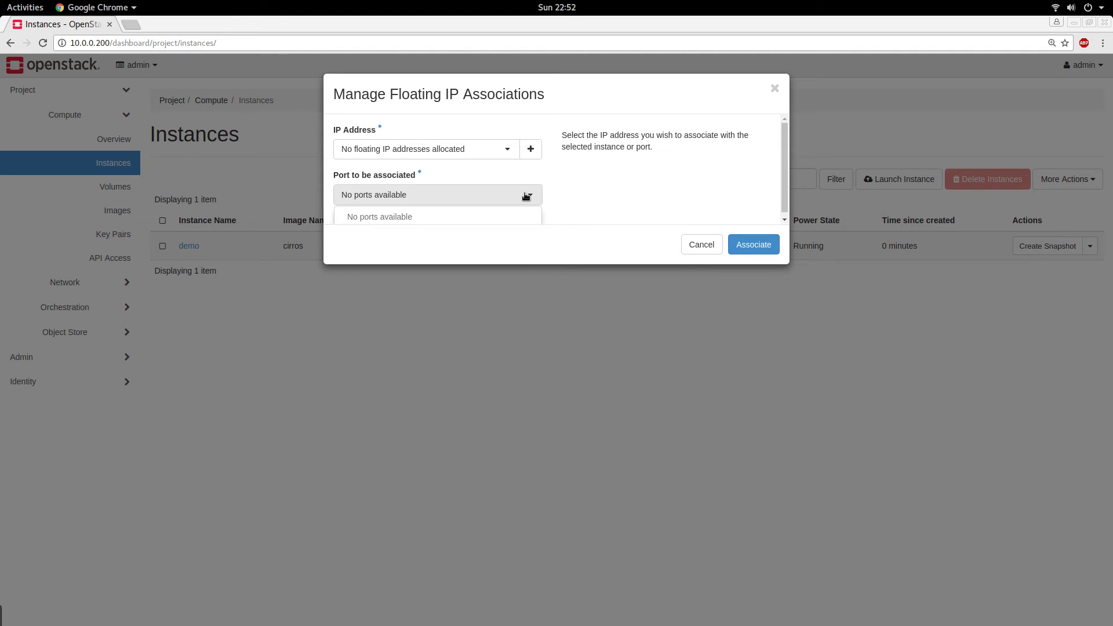
{"action": "left_click", "coordinate": [697, 248]}
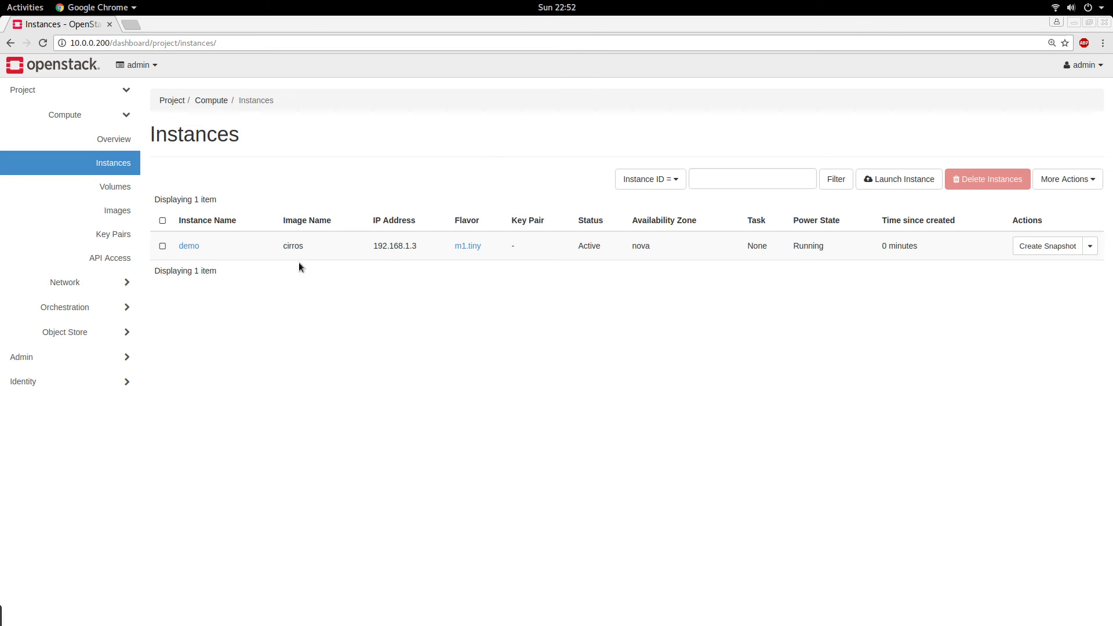
Set ext-net as the external gateway network of router1
{"action": "left_click", "coordinate": [118, 284]}
{"action": "left_click", "coordinate": [109, 211]}
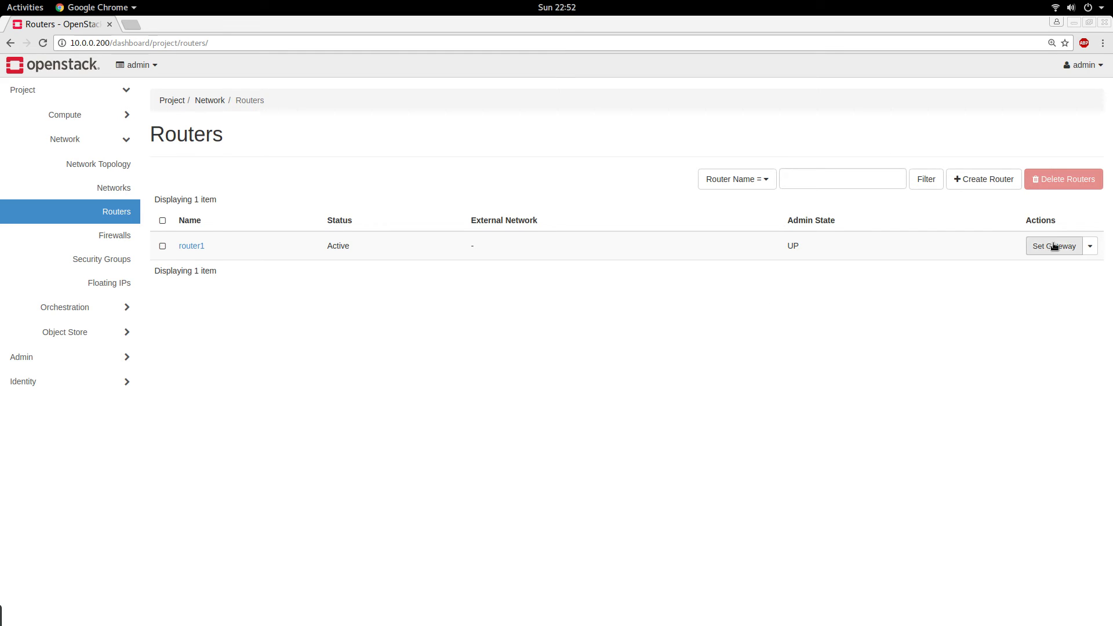
{"action": "left_click", "coordinate": [1043, 248]}
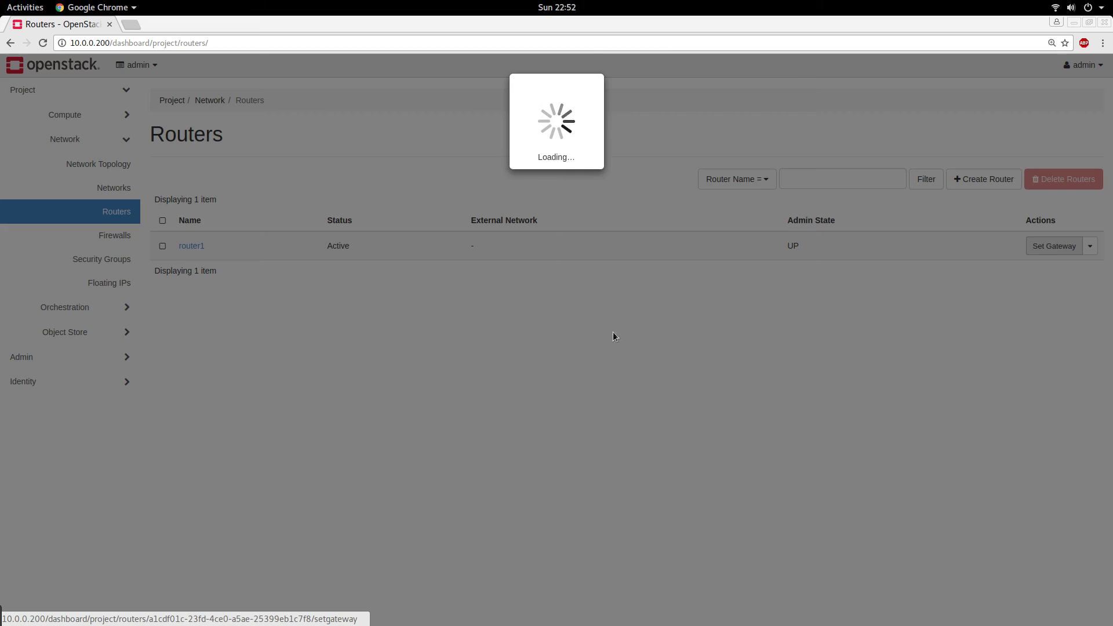
{"action": "left_click", "coordinate": [443, 152]}
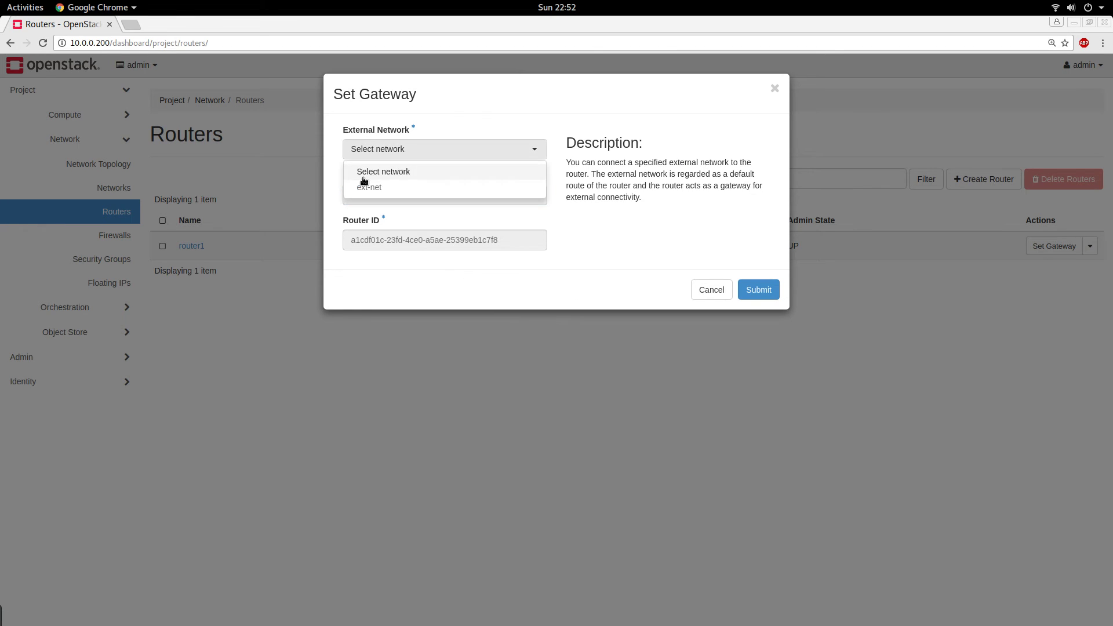
{"action": "left_click", "coordinate": [365, 188]}
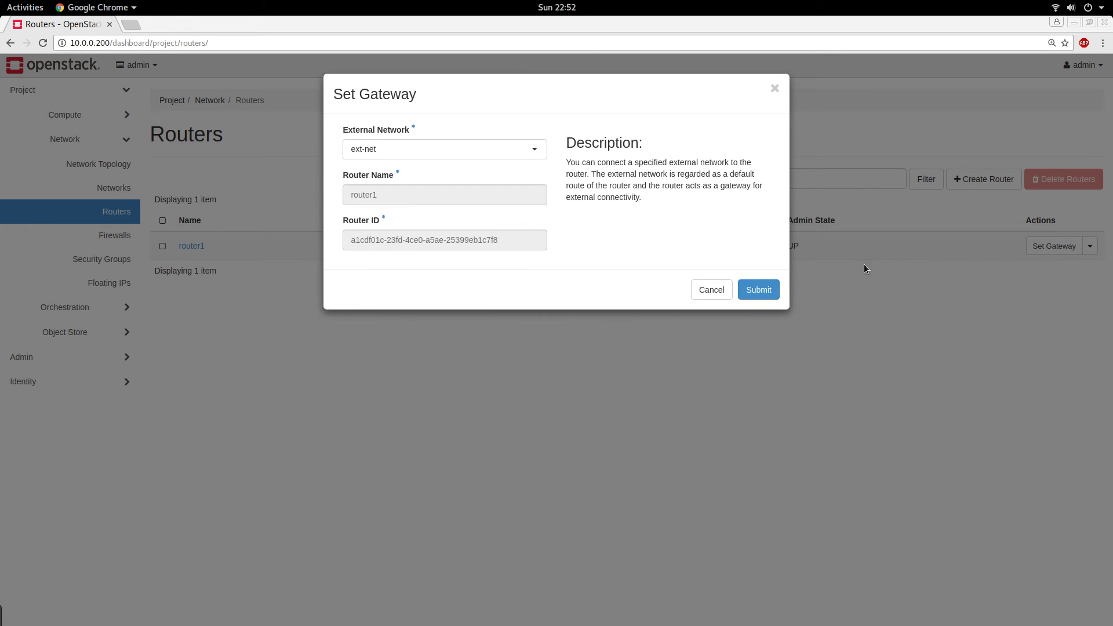
{"action": "left_click", "coordinate": [758, 290]}
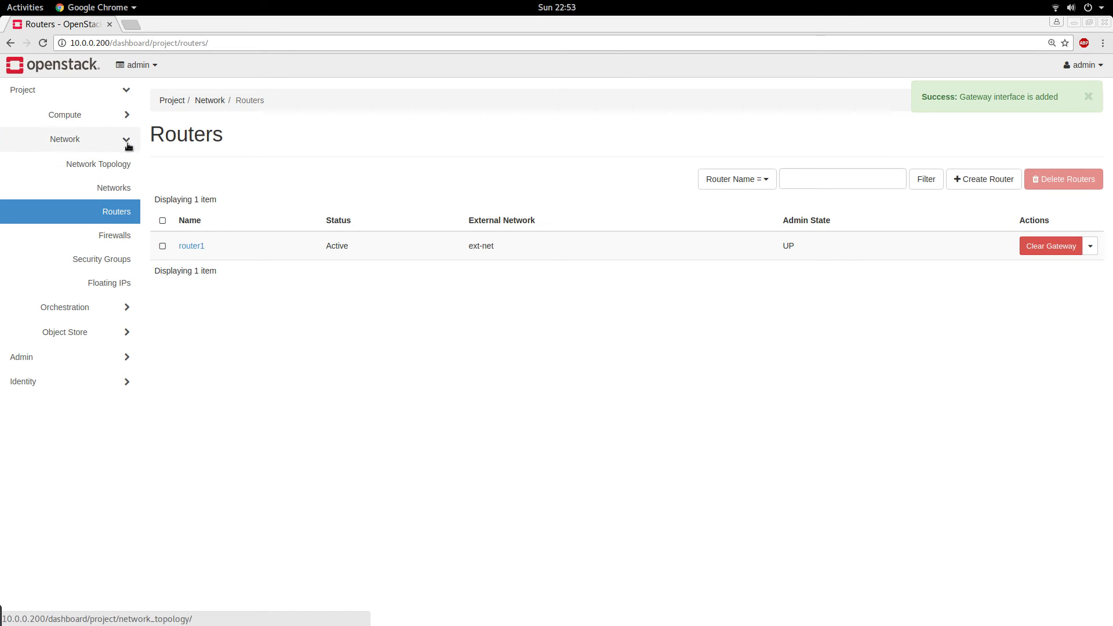
Open the floating IP association for the demo instance and check its available IP addresses and port choices
{"action": "left_click", "coordinate": [119, 114]}
{"action": "left_click", "coordinate": [112, 169]}
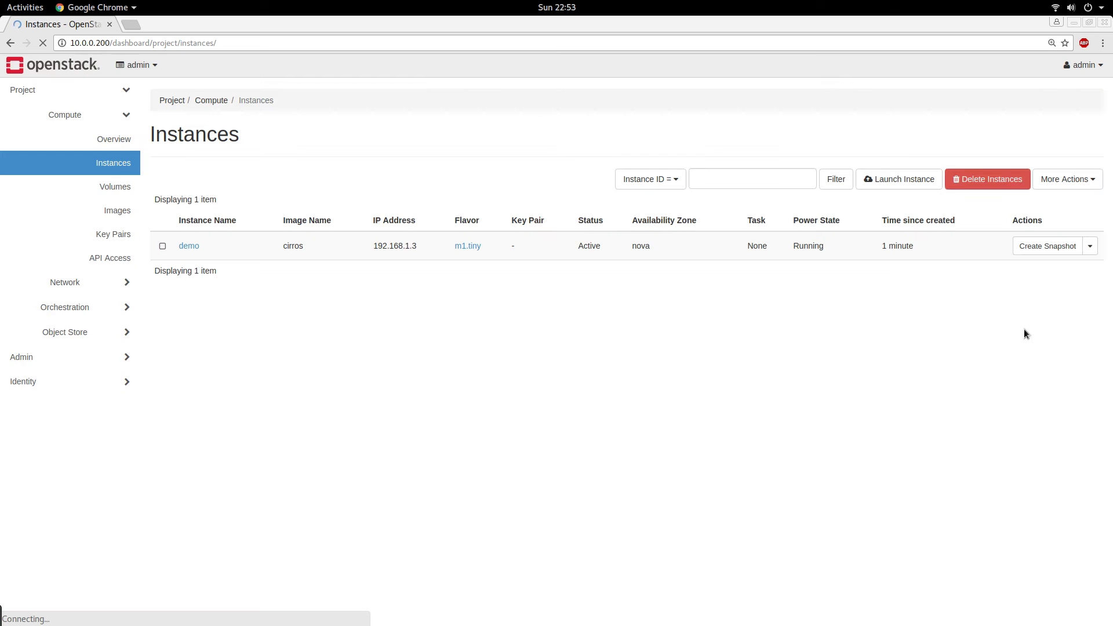
{"action": "left_click", "coordinate": [1090, 246]}
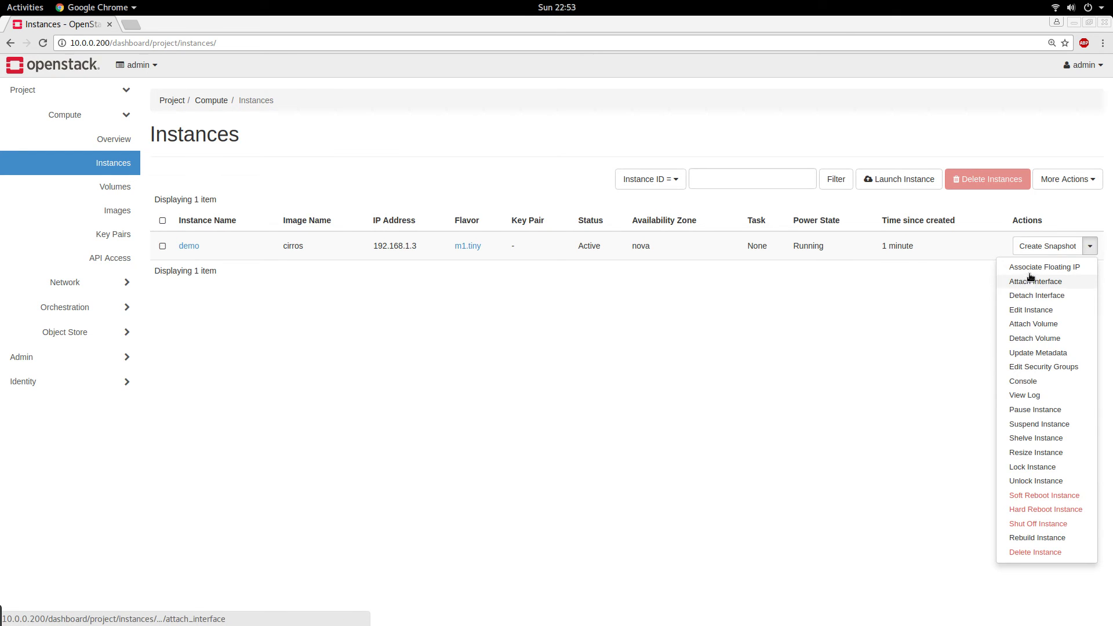
{"action": "left_click", "coordinate": [1032, 268]}
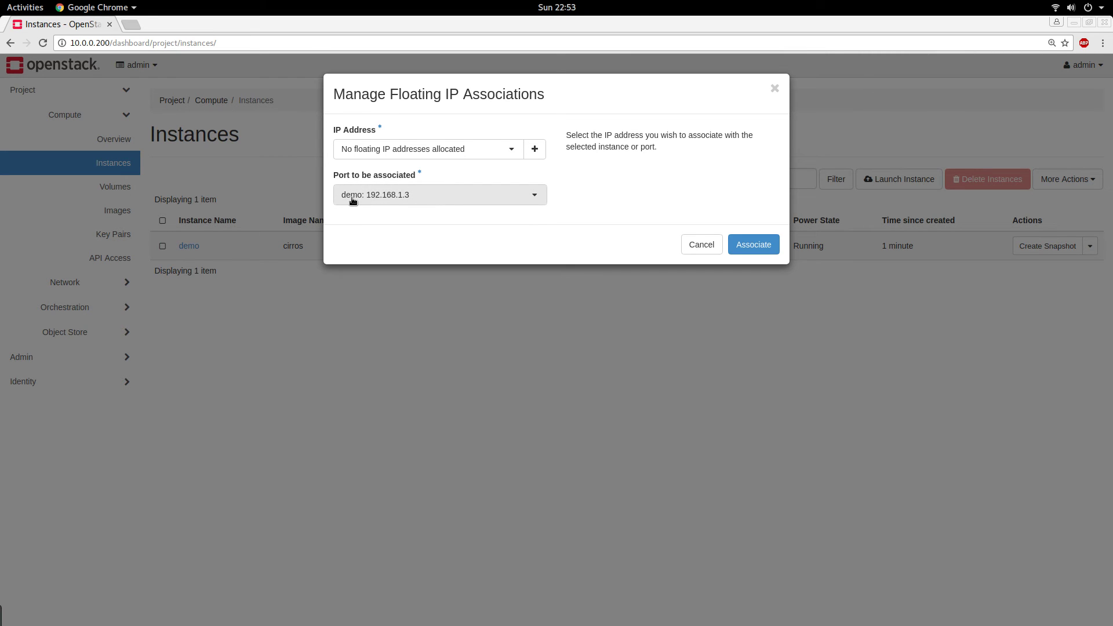
{"action": "left_click", "coordinate": [526, 203]}
{"action": "left_click", "coordinate": [524, 203]}
{"action": "left_click", "coordinate": [518, 151]}
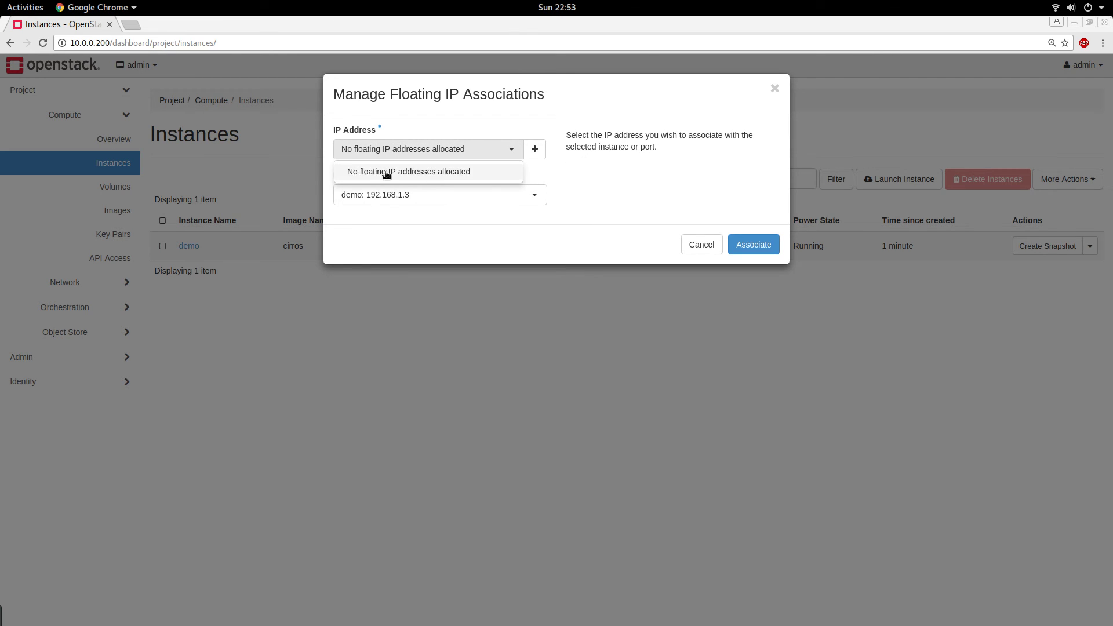
Allocate a floating IP from the ext-net pool and associate it with the demo instance's port
{"action": "left_click", "coordinate": [539, 153]}
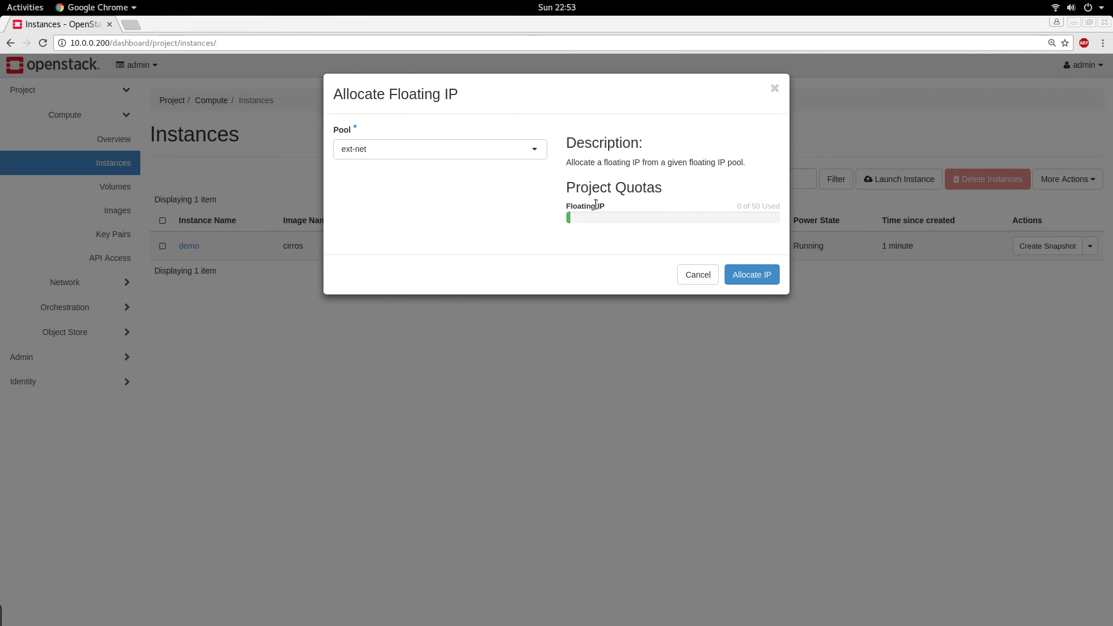
{"action": "left_click", "coordinate": [748, 272]}
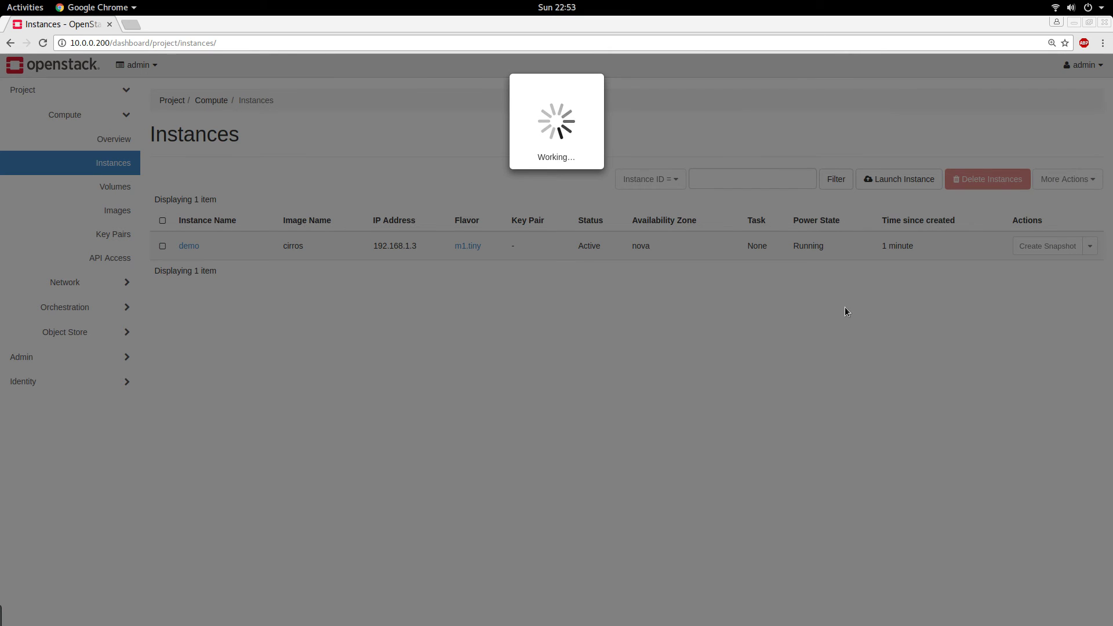
{"action": "left_click", "coordinate": [751, 244]}
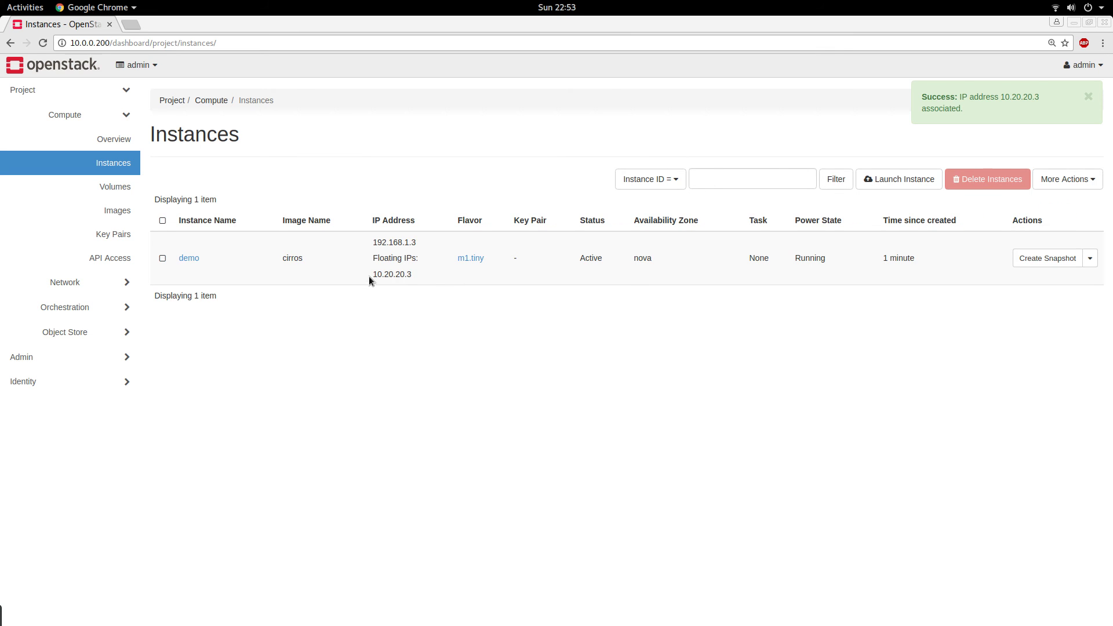
Copy the demo instance's floating IP address from the instances list
{"action": "left_click_drag", "start_coordinate": [371, 275], "coordinate": [418, 273]}
{"action": "right_click", "coordinate": [398, 273]}
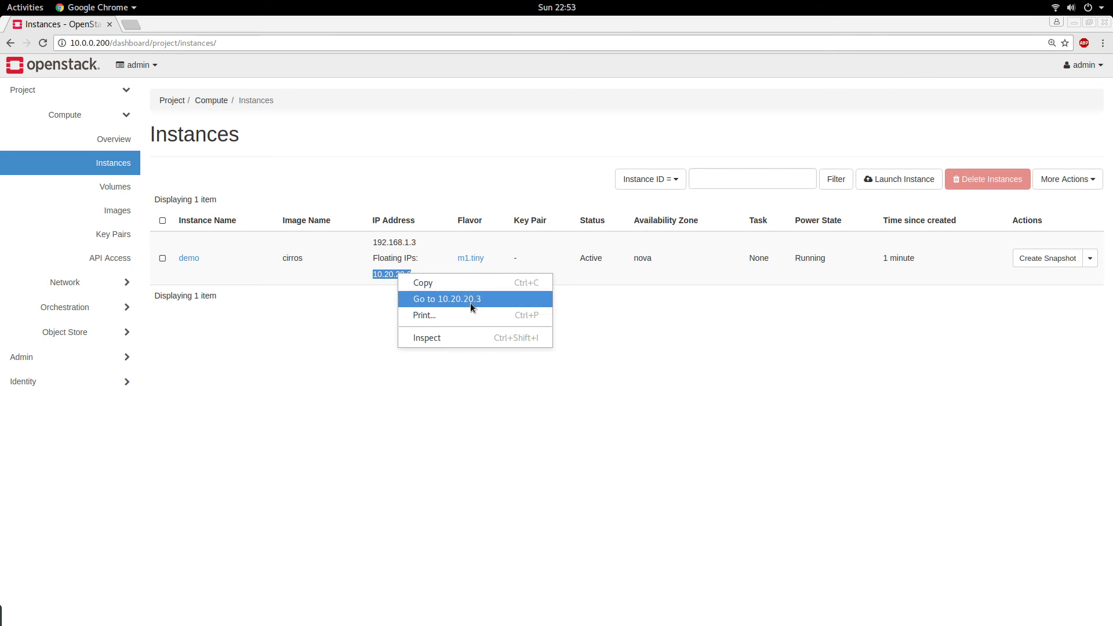
{"action": "left_click", "coordinate": [447, 285]}
{"action": "left_click", "coordinate": [365, 356]}
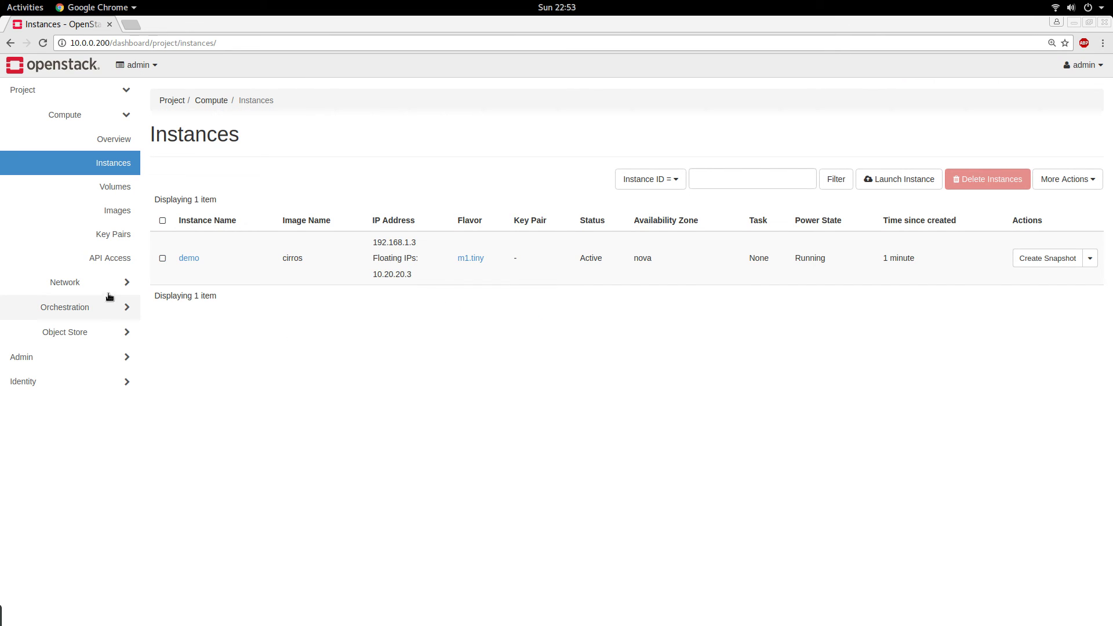
{"action": "left_click_drag", "start_coordinate": [415, 279], "coordinate": [377, 275]}
{"action": "left_click", "coordinate": [373, 364]}
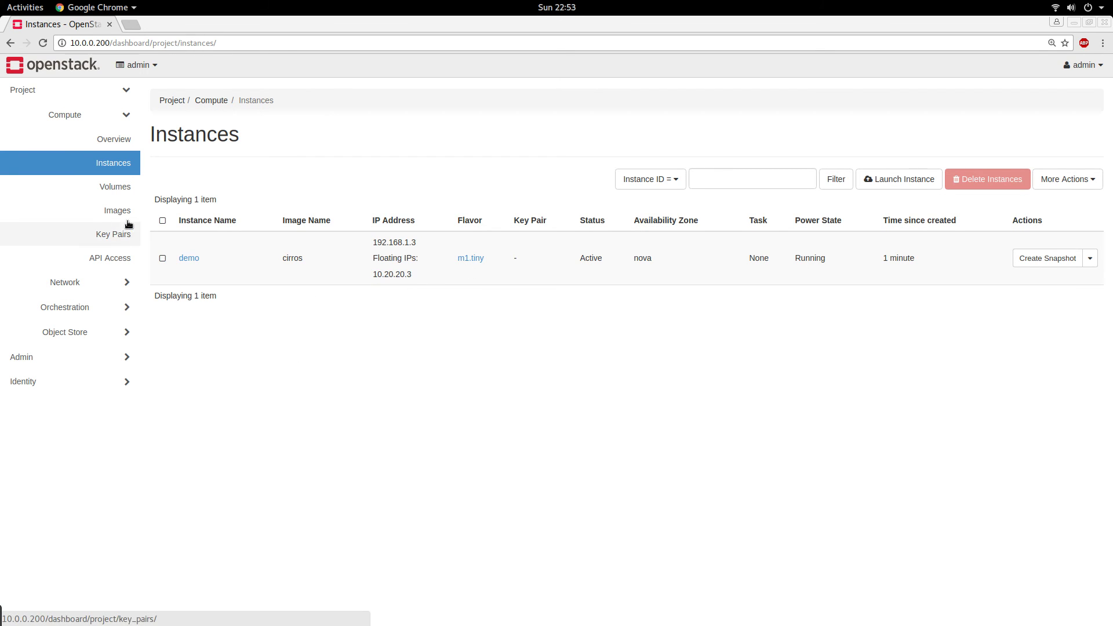
Open the rules of the default security group in the project's network settings
{"action": "left_click", "coordinate": [110, 283]}
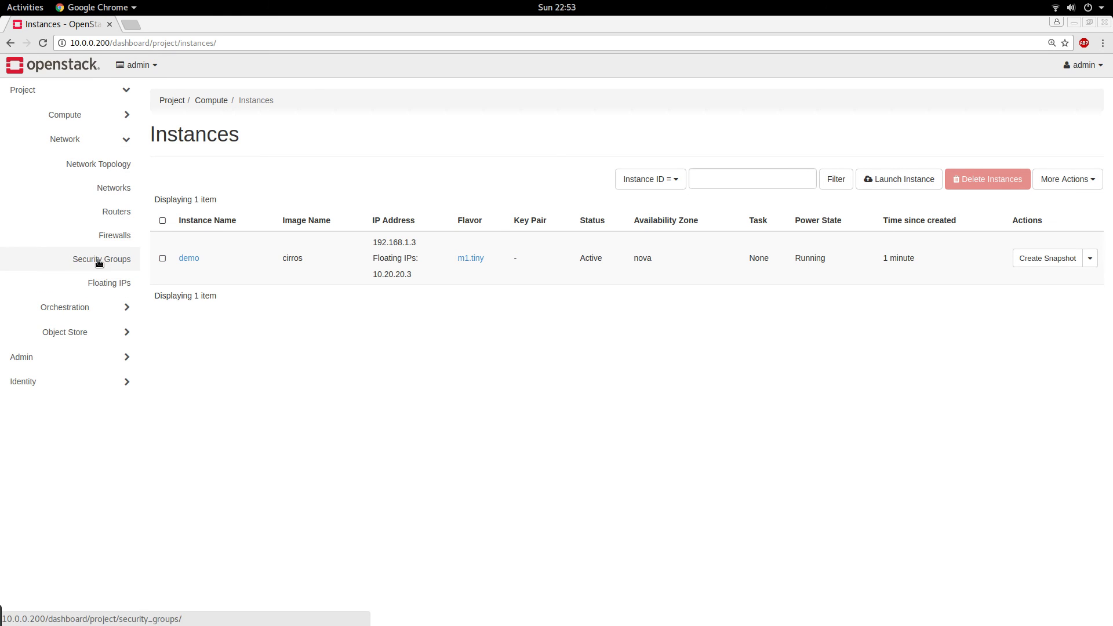
{"action": "left_click", "coordinate": [99, 260]}
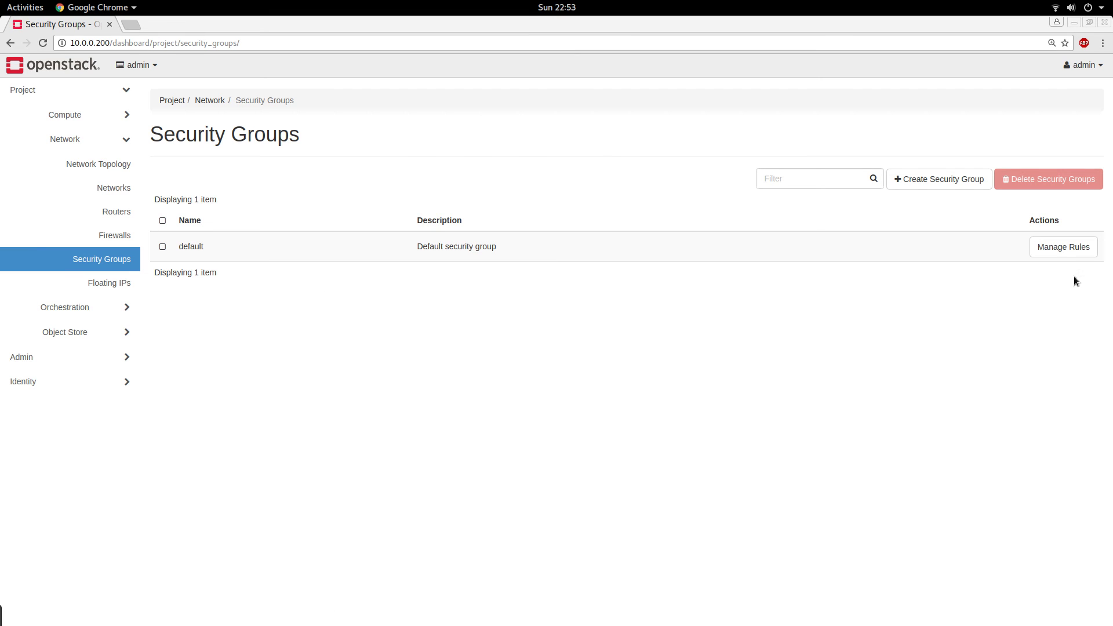
{"action": "left_click", "coordinate": [1060, 247]}
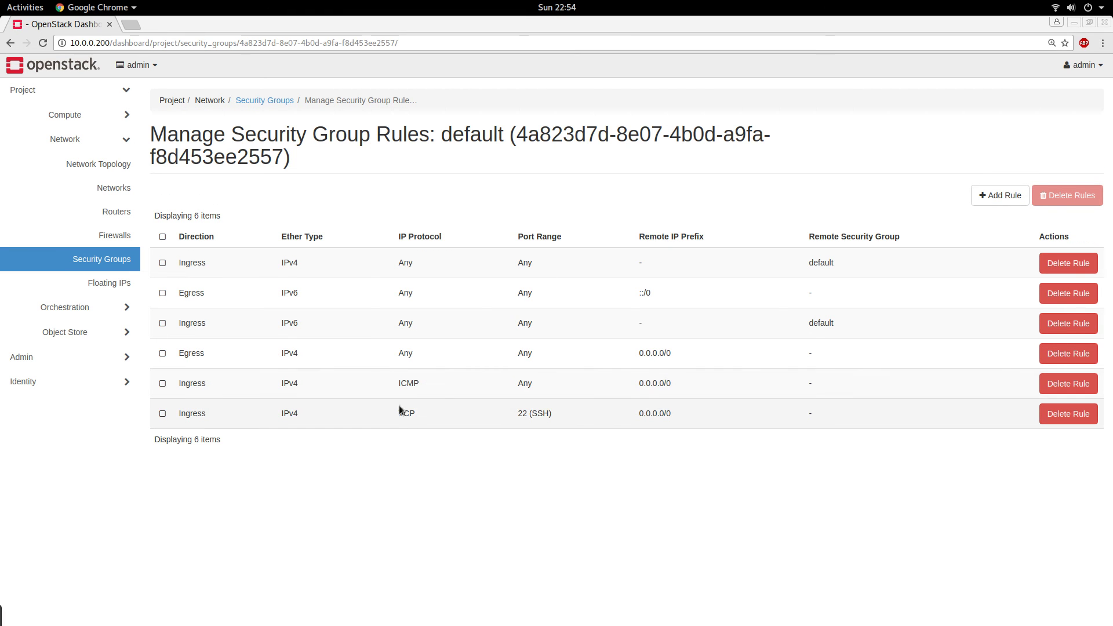
Switch to the Konsole terminal and ping the demo instance's floating IP 10.20.20.3
{"action": "key", "text": "super"}
{"action": "left_click", "coordinate": [321, 427]}
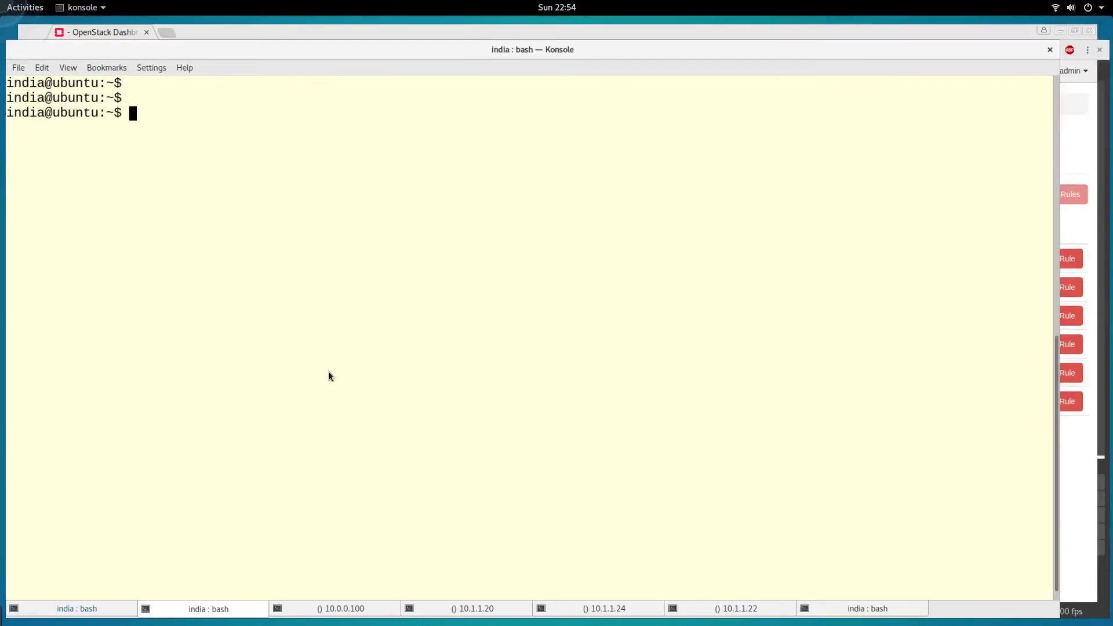
{"action": "key", "text": "Return"}
{"action": "key", "text": "Return"}
{"action": "type", "text": "pin"}
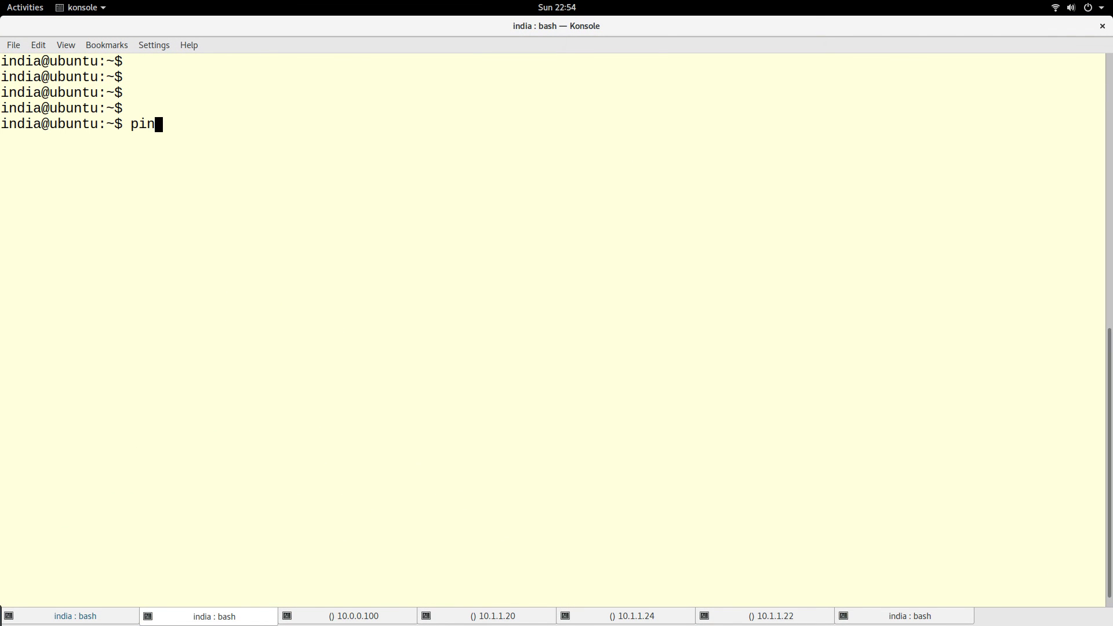
{"action": "type", "text": "g 0.20.20.3"}
{"action": "key", "text": "ctrl+Left"}
{"action": "key", "text": "ctrl+Left"}
{"action": "key", "text": "ctrl+Left"}
{"action": "key", "text": "ctrl+Left"}
{"action": "type", "text": "1"}
{"action": "key", "text": "Return"}
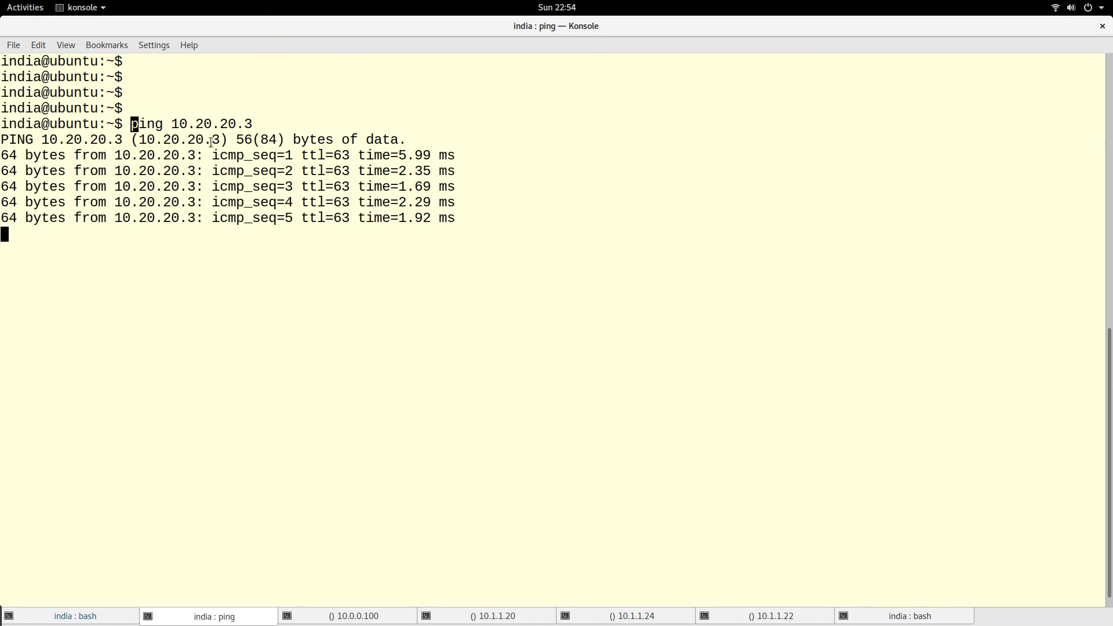
{"action": "left_click_drag", "start_coordinate": [132, 122], "coordinate": [461, 202]}
{"action": "left_click", "coordinate": [520, 304]}
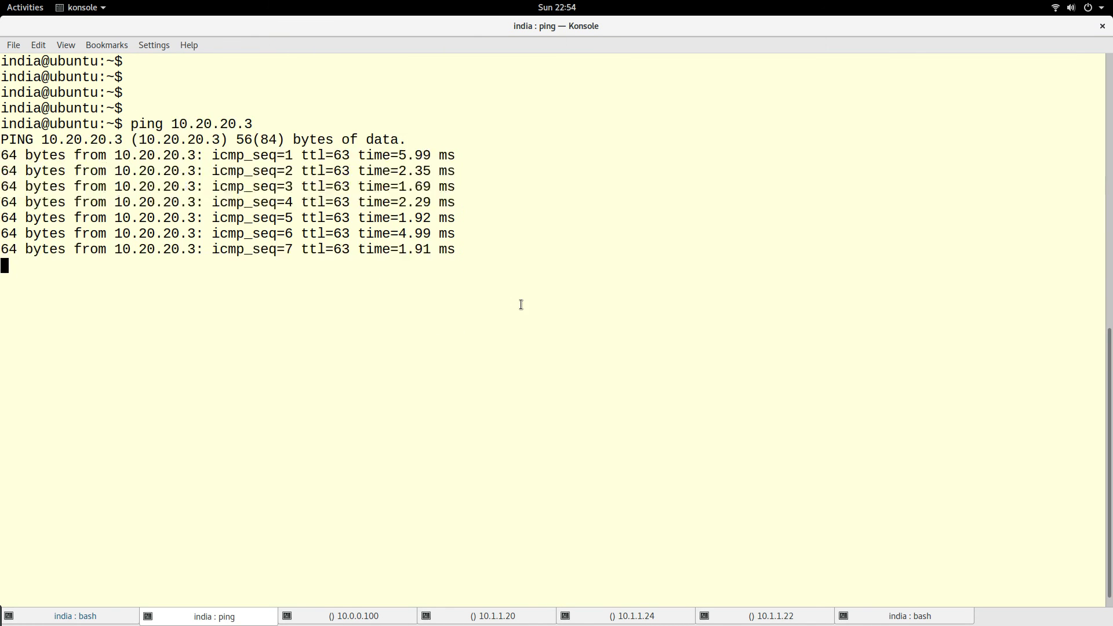
Switch to the OpenStack dashboard in Chrome and open the project's compute instances list
{"action": "key", "text": "super"}
{"action": "left_click", "coordinate": [776, 267]}
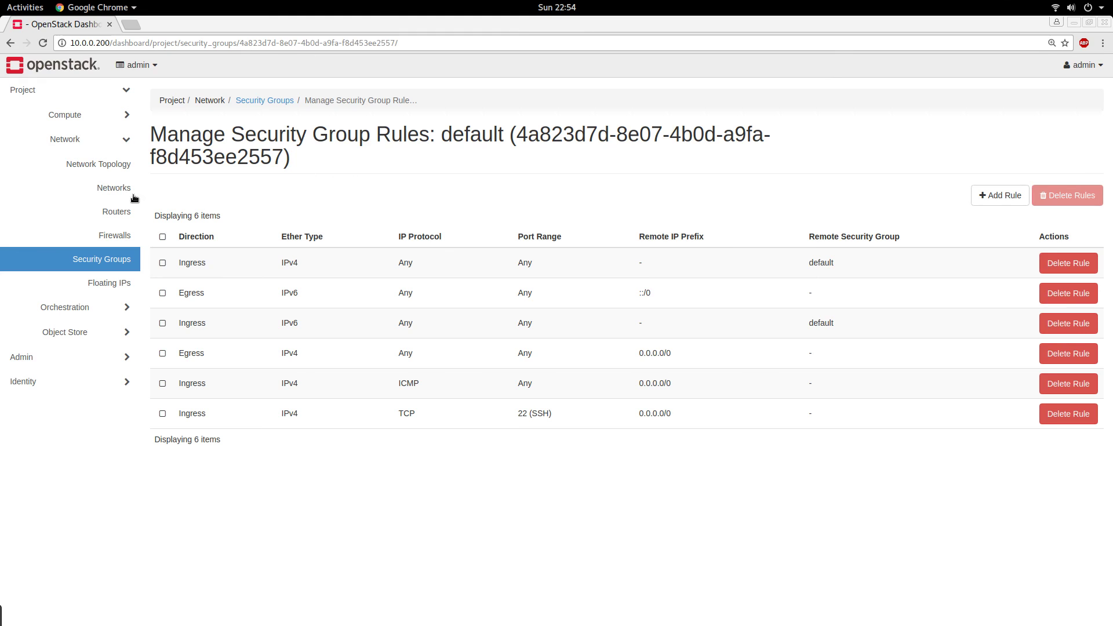
{"action": "left_click", "coordinate": [120, 124]}
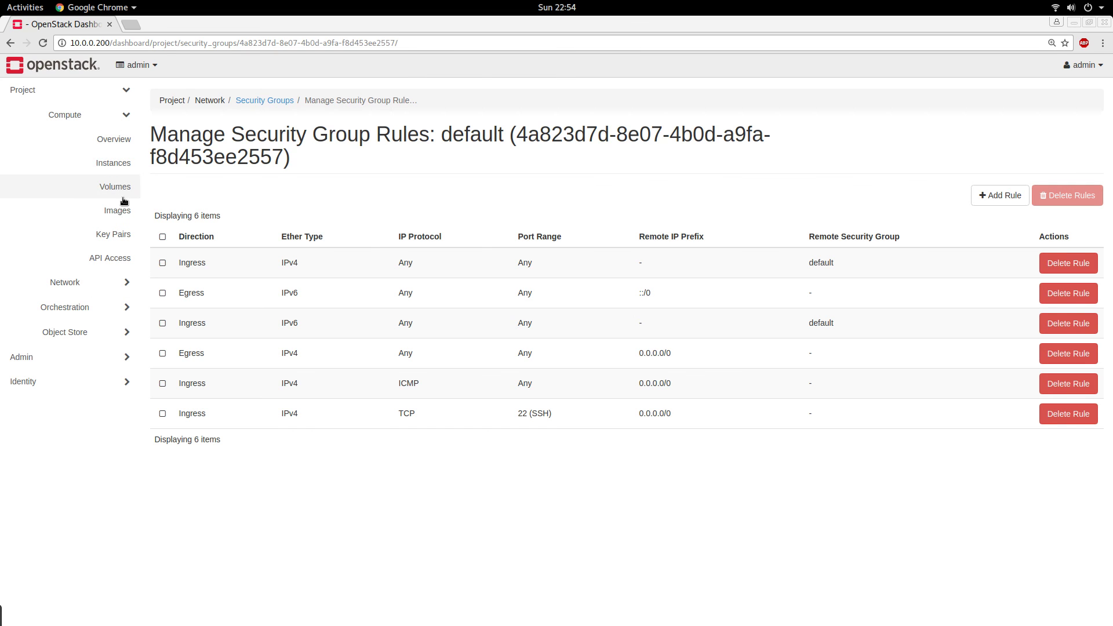
{"action": "left_click", "coordinate": [123, 166]}
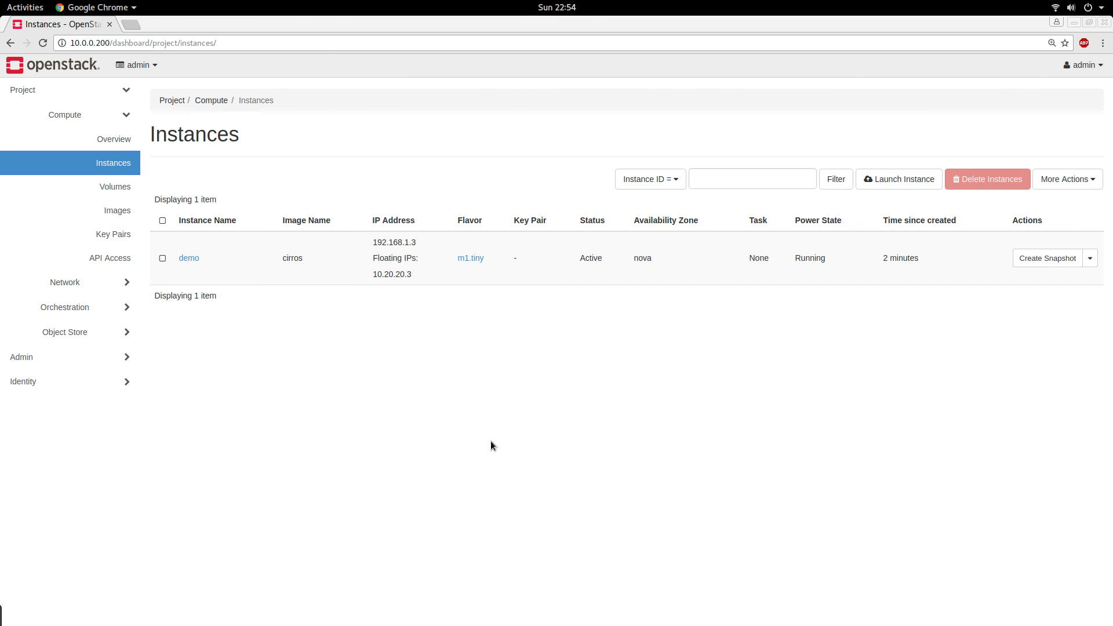
Switch to the Konsole terminal, stop the running ping and clear the terminal
{"action": "mouse_move", "coordinate": [6, 4]}
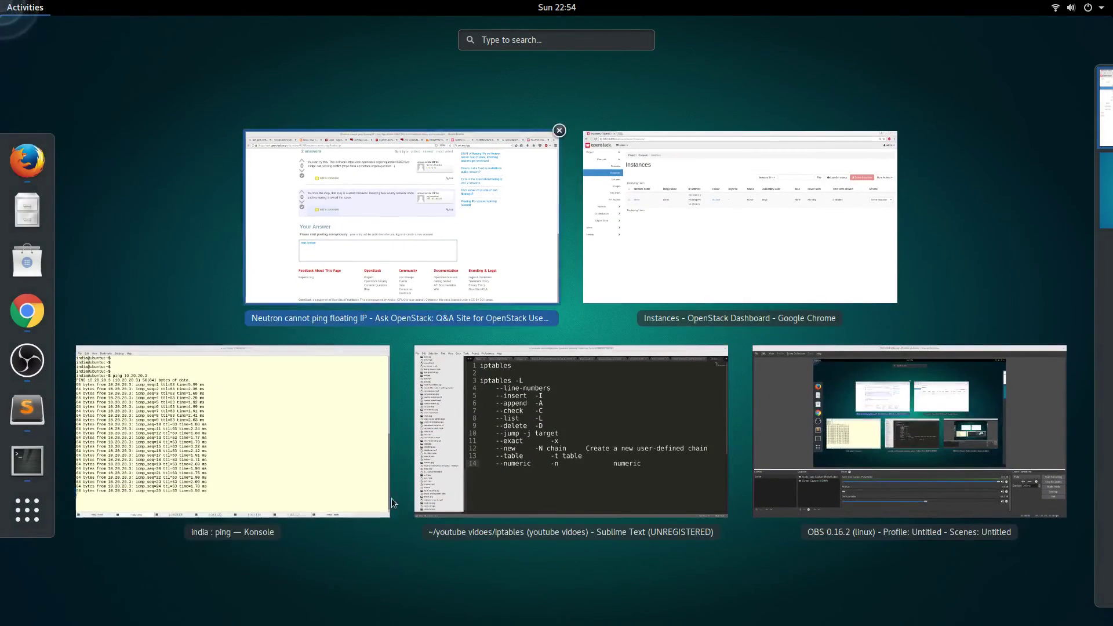
{"action": "left_click", "coordinate": [339, 468]}
{"action": "key", "text": "ctrl+c"}
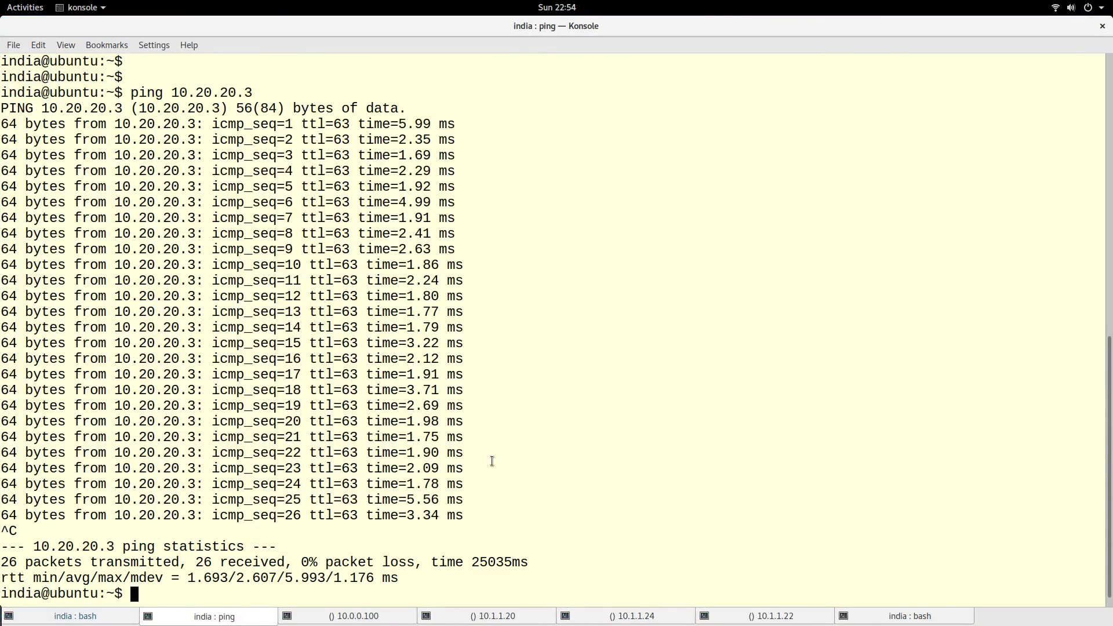
{"action": "type", "text": "clear"}
{"action": "key", "text": "Return"}
{"action": "key", "text": "Return"}
{"action": "key", "text": "Return"}
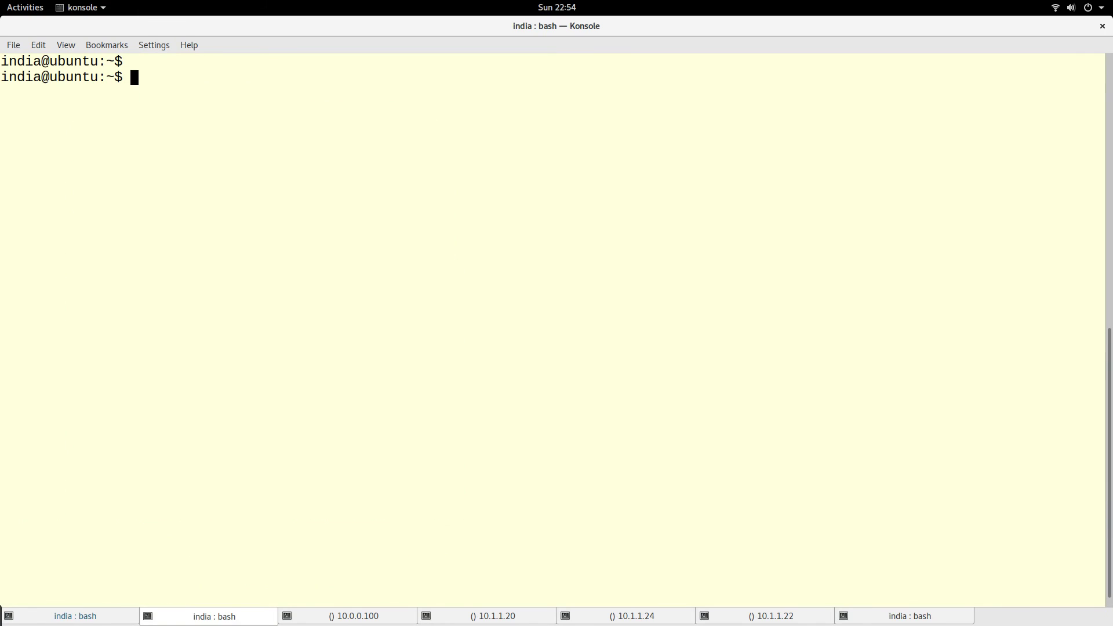
Return to the OpenStack dashboard in Chrome and reopen the project's instances list
{"action": "mouse_move", "coordinate": [33, 4]}
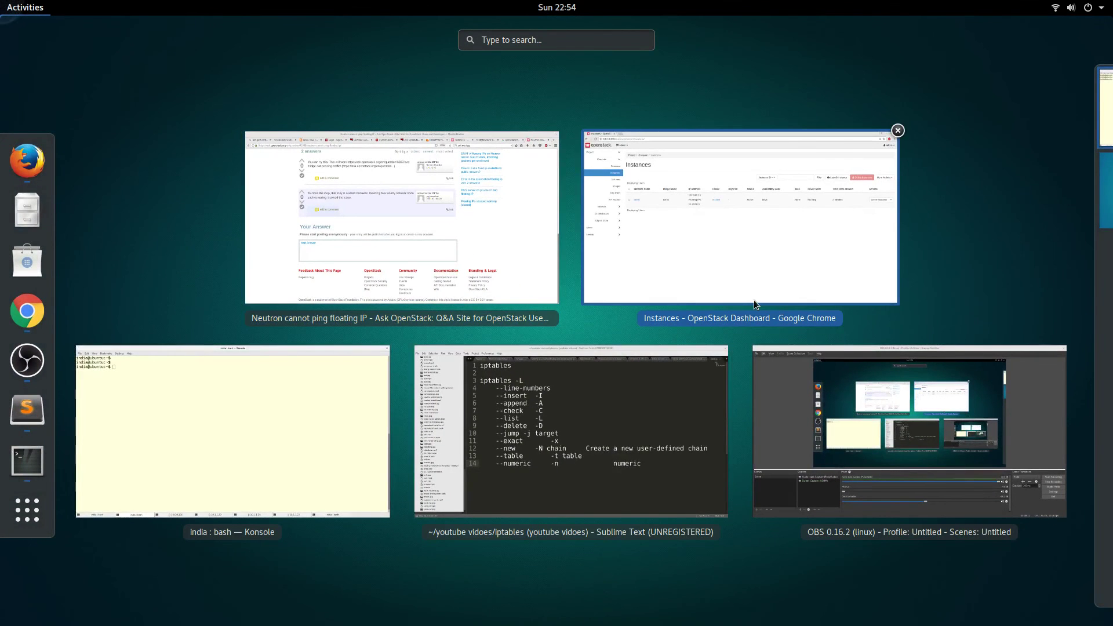
{"action": "left_click", "coordinate": [752, 300]}
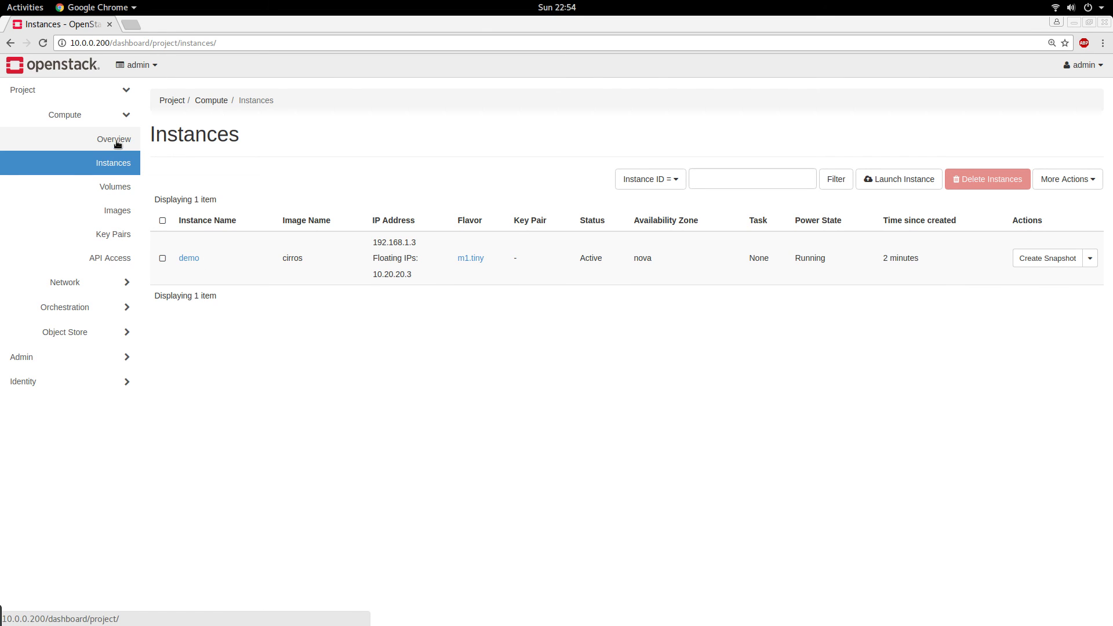
{"action": "left_click", "coordinate": [125, 117]}
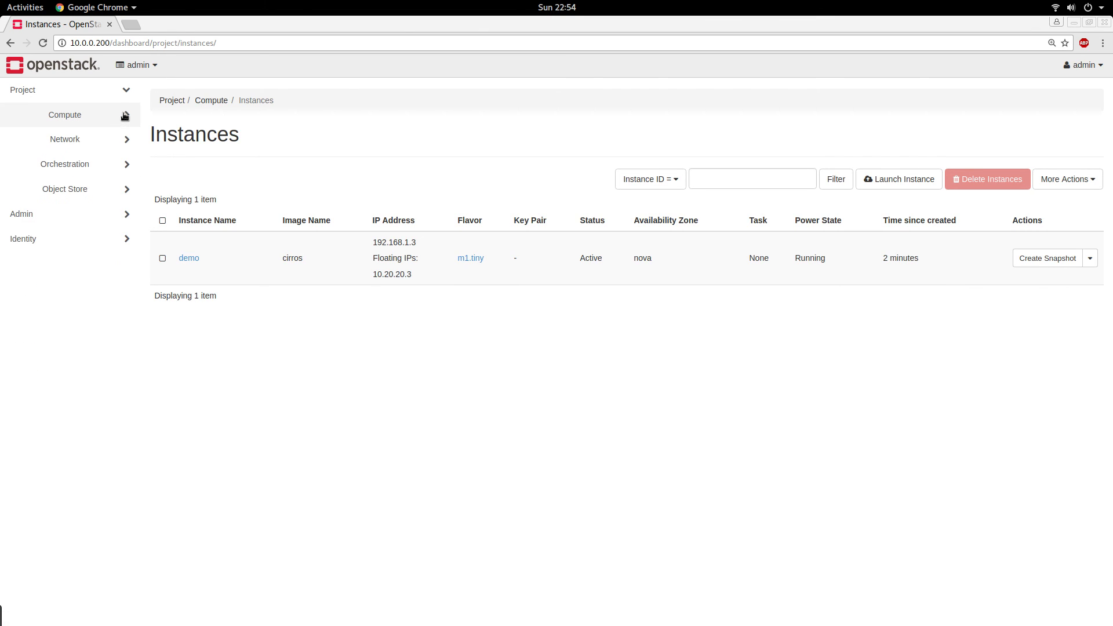
{"action": "left_click", "coordinate": [125, 116]}
{"action": "left_click", "coordinate": [123, 157]}
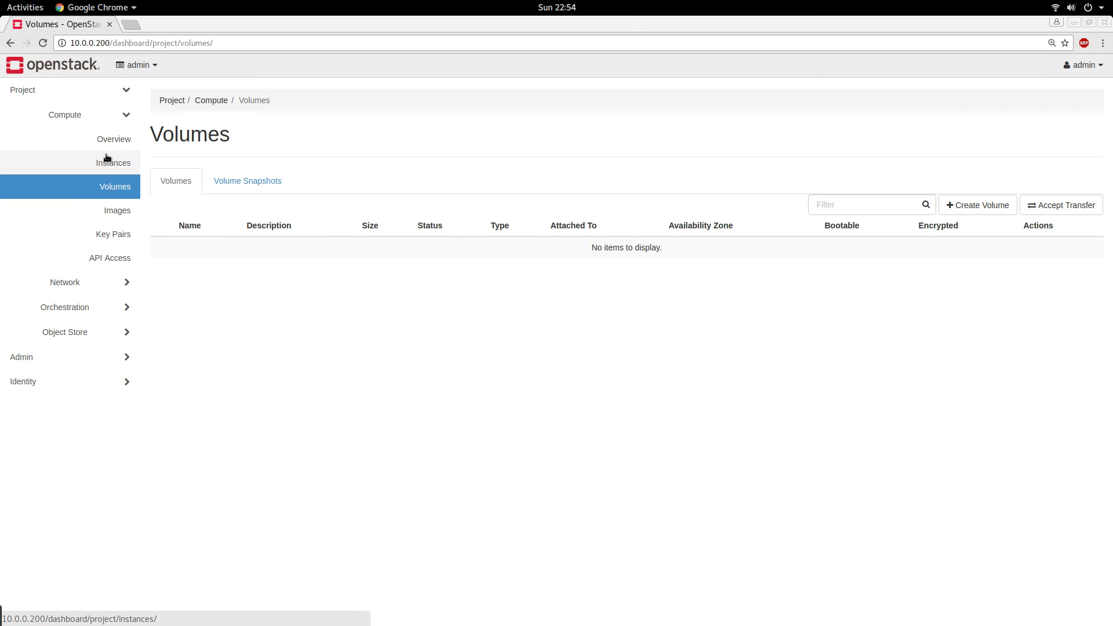
{"action": "left_click", "coordinate": [106, 159]}
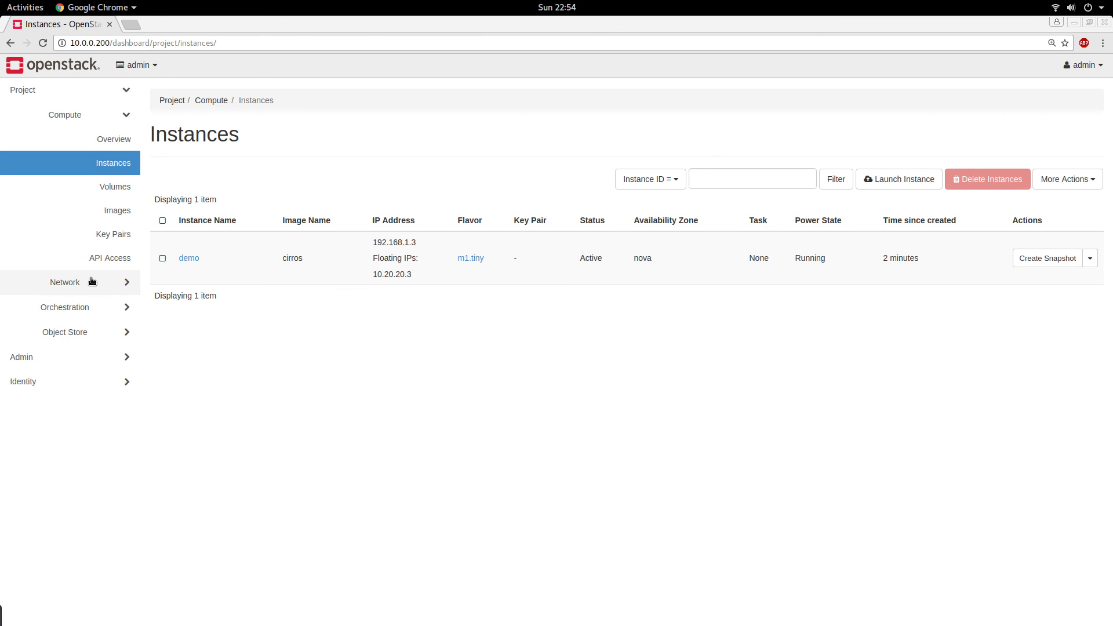
Examine the provider network types offered for a new network in the admin networks, and close the form without creating one
{"action": "left_click", "coordinate": [127, 114]}
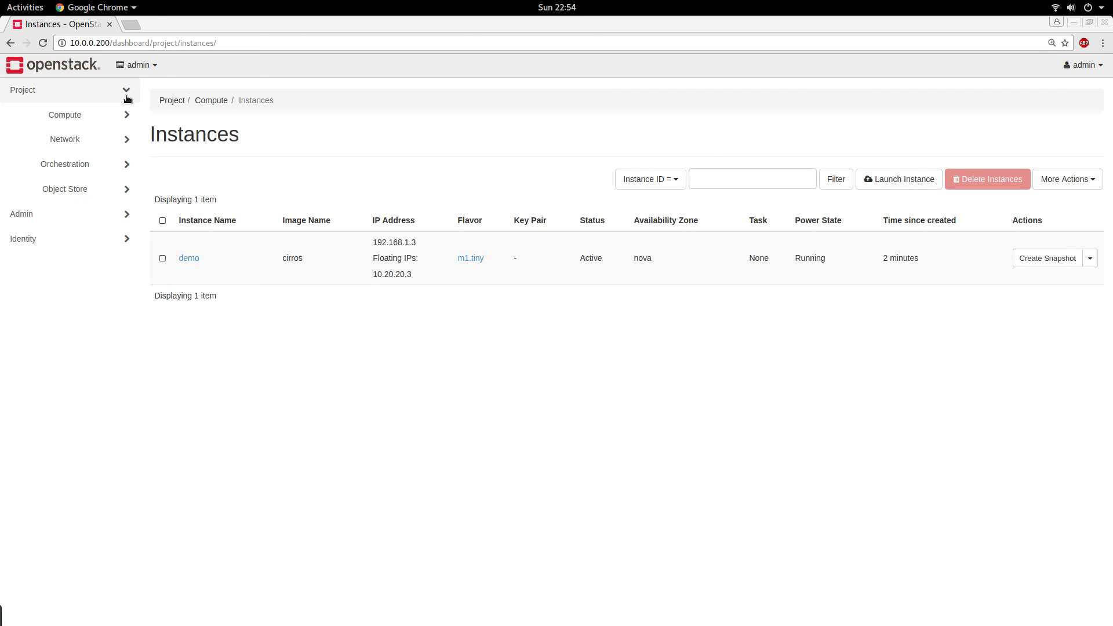
{"action": "left_click", "coordinate": [126, 96]}
{"action": "left_click", "coordinate": [64, 118]}
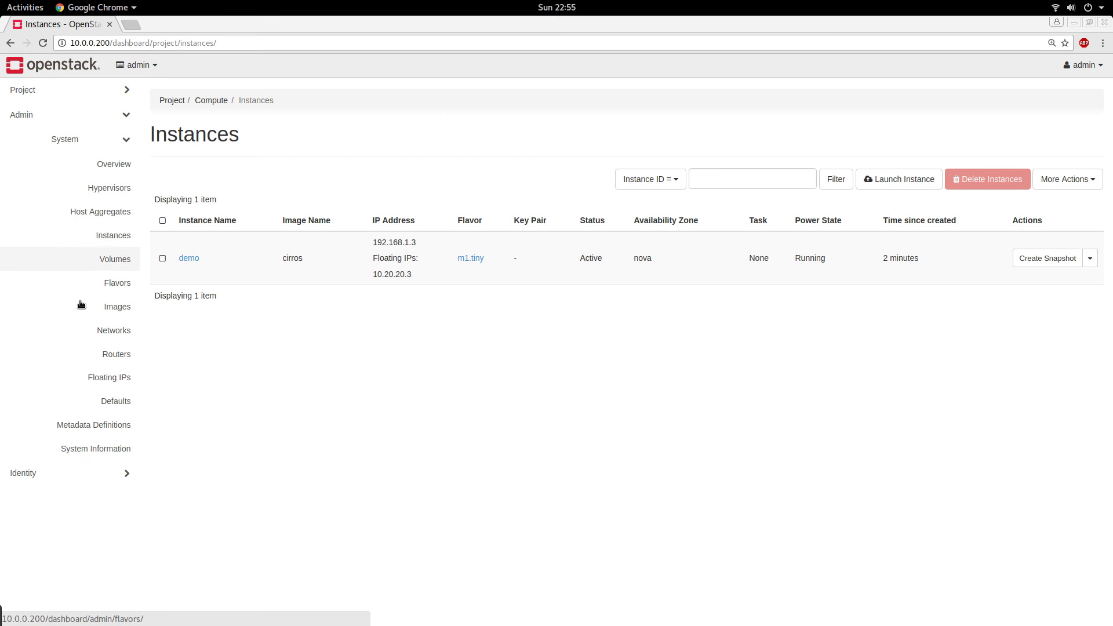
{"action": "left_click", "coordinate": [115, 331]}
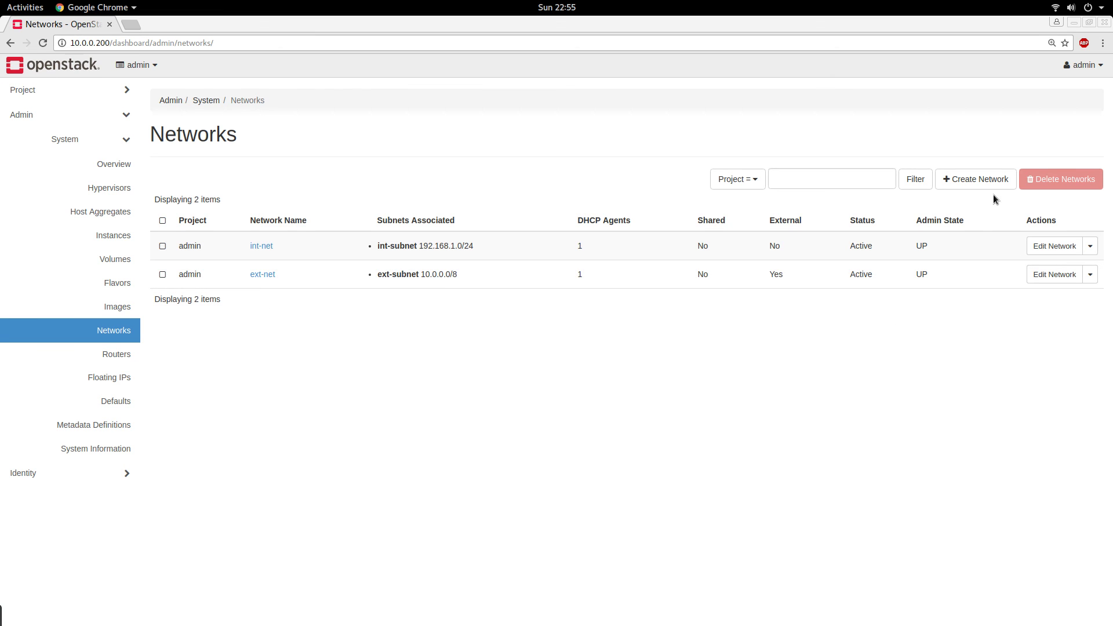
{"action": "left_click", "coordinate": [976, 181]}
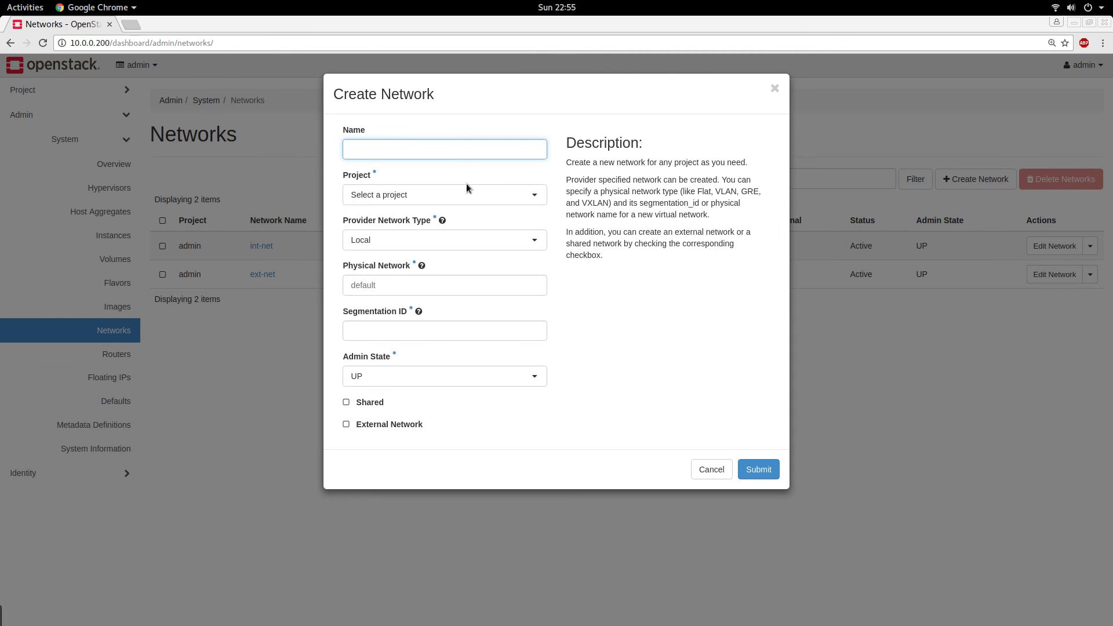
{"action": "left_click", "coordinate": [472, 243]}
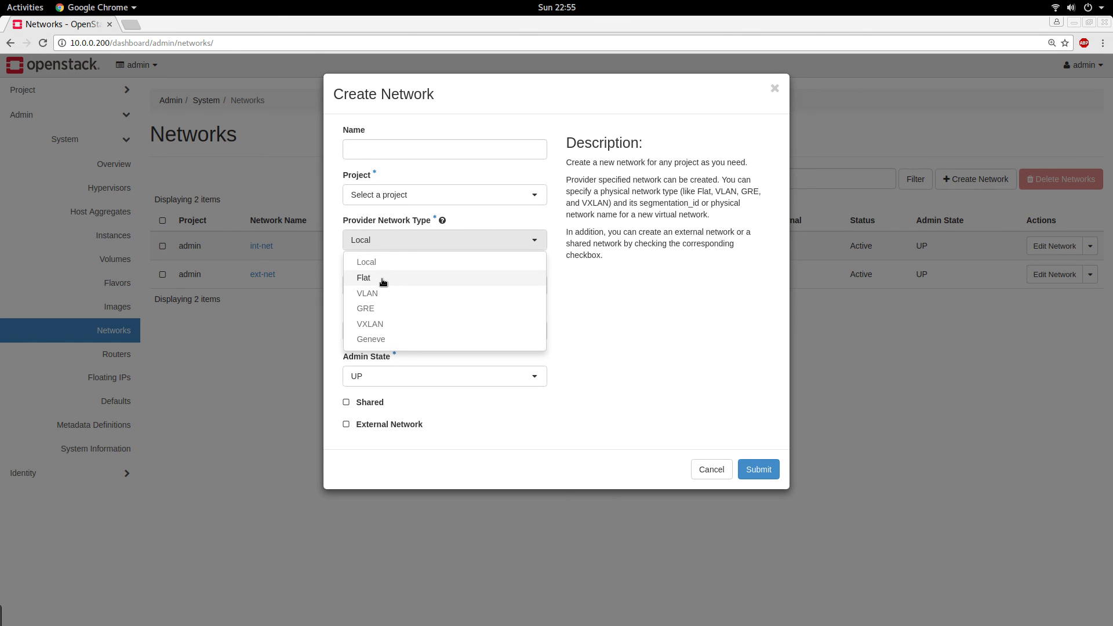
{"action": "left_click", "coordinate": [696, 390]}
{"action": "left_click", "coordinate": [708, 470]}
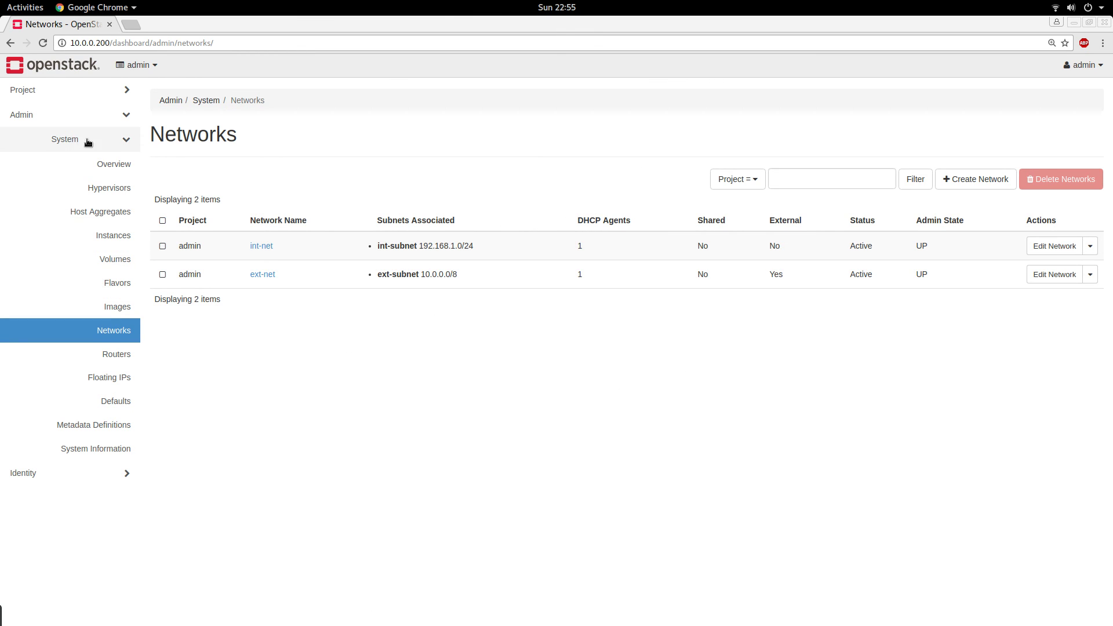
Go back from the admin networks to the project's compute instances list
{"action": "left_click", "coordinate": [127, 114]}
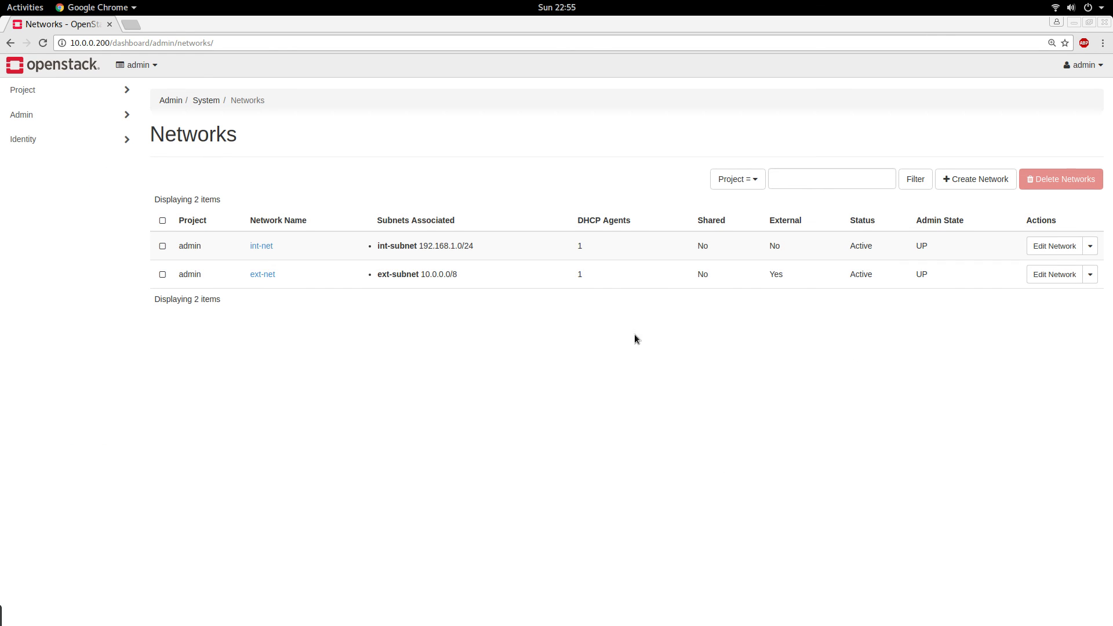
{"action": "left_click", "coordinate": [124, 90]}
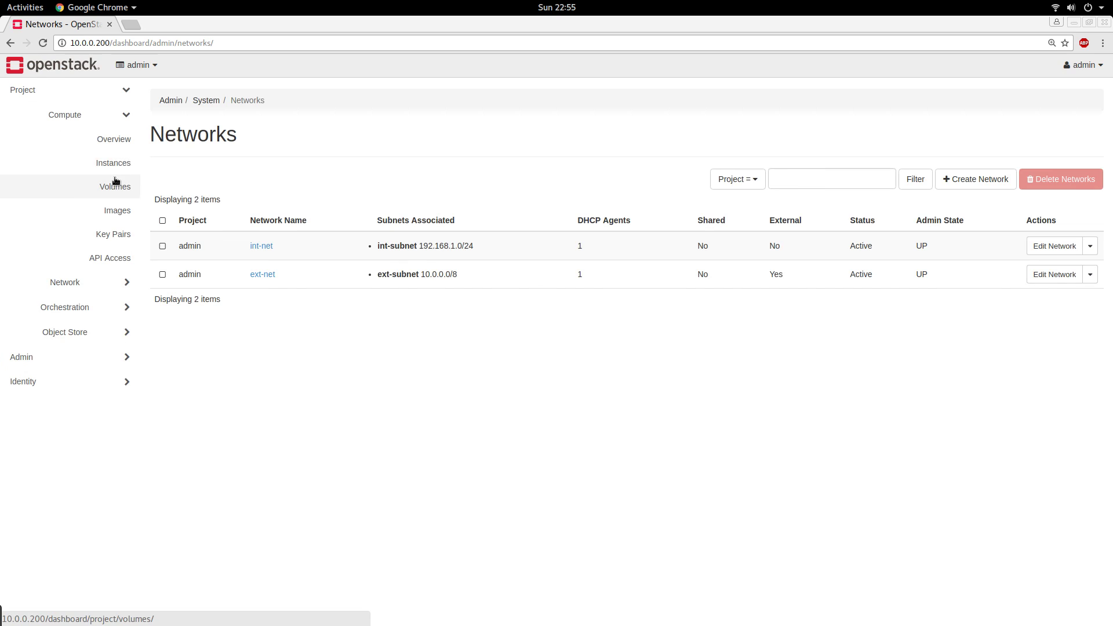
{"action": "left_click", "coordinate": [107, 164]}
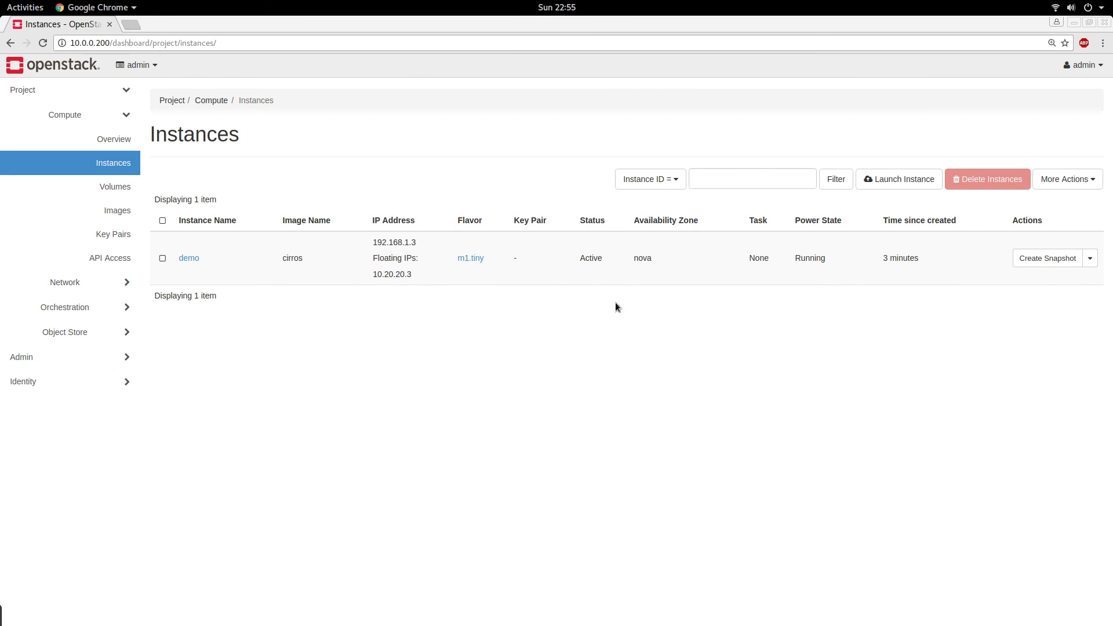
{"action": "key", "text": "super"}
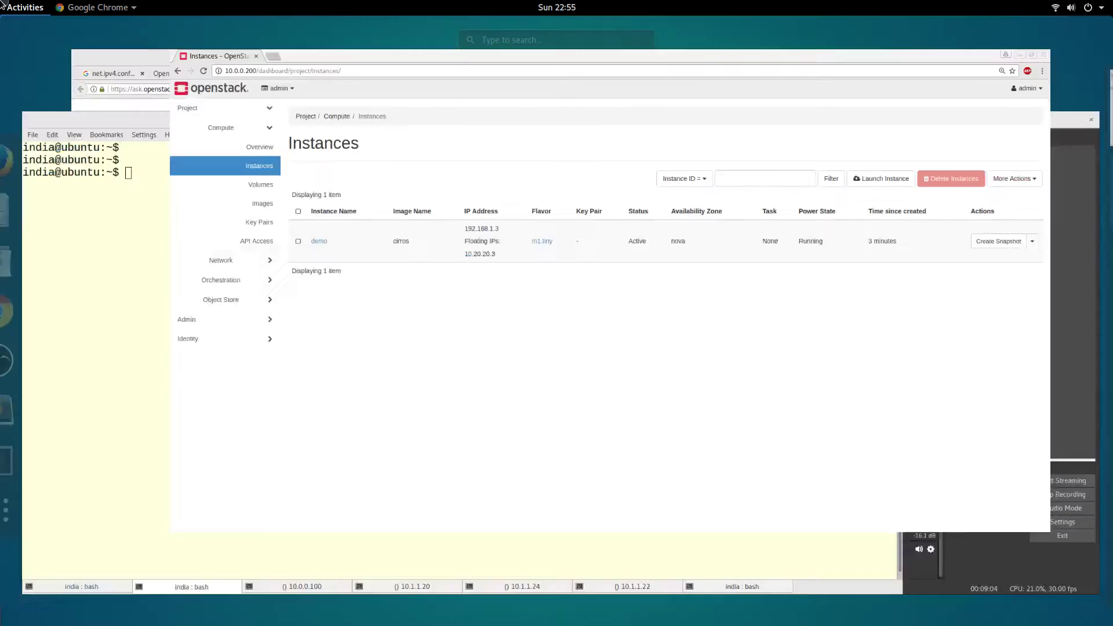
{"action": "key", "text": "super"}
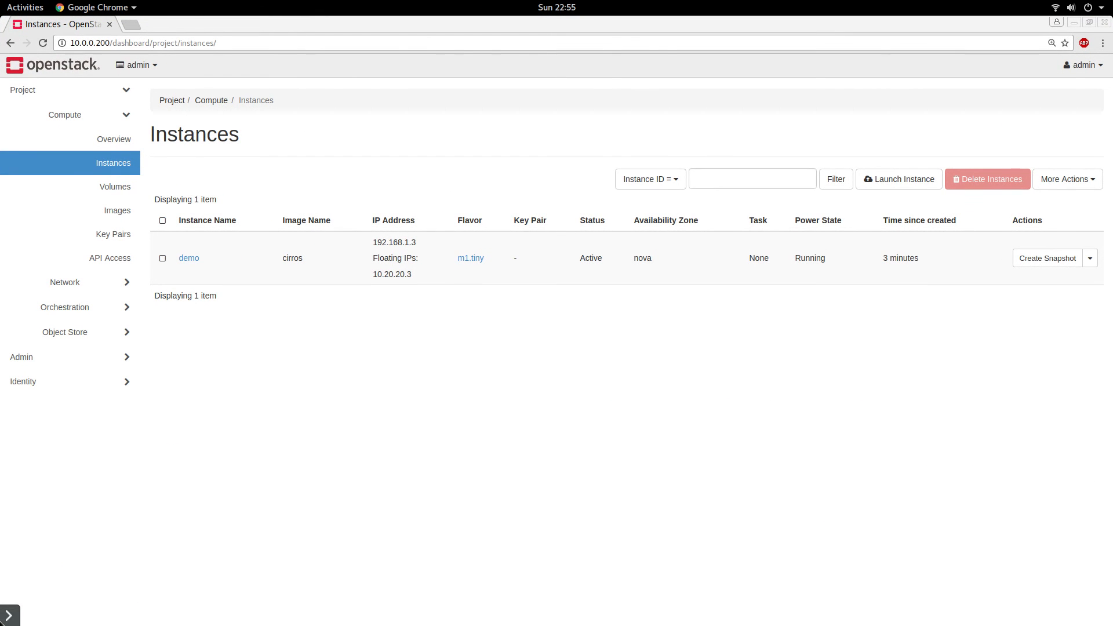